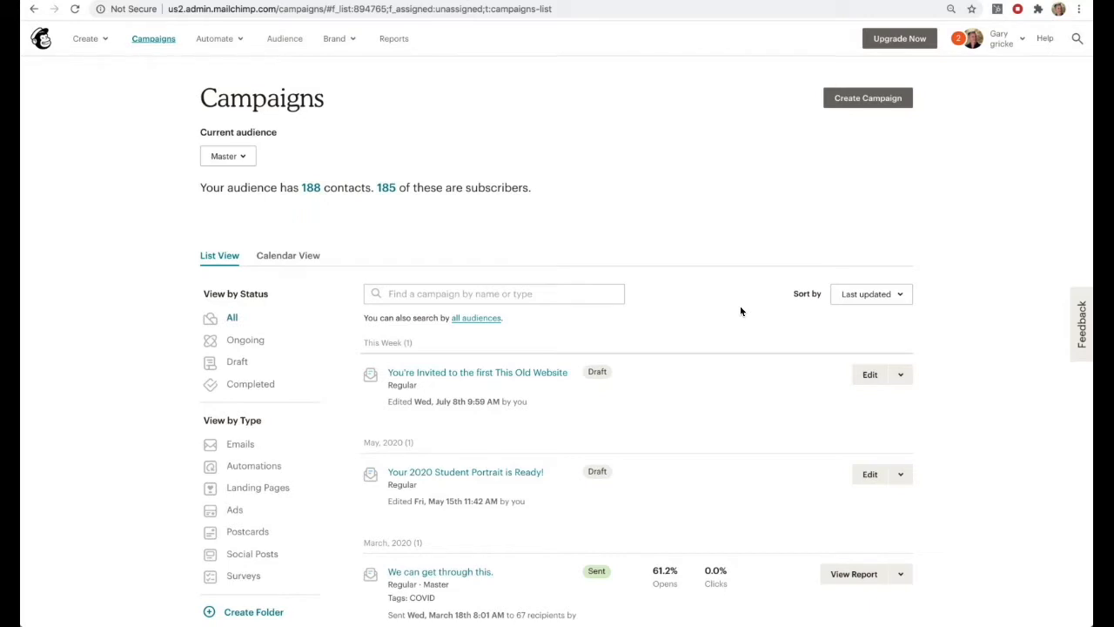
- Switch to Figma to look over the invitation's hero design, and return to the Mailchimp campaign list
key(super+Tab)
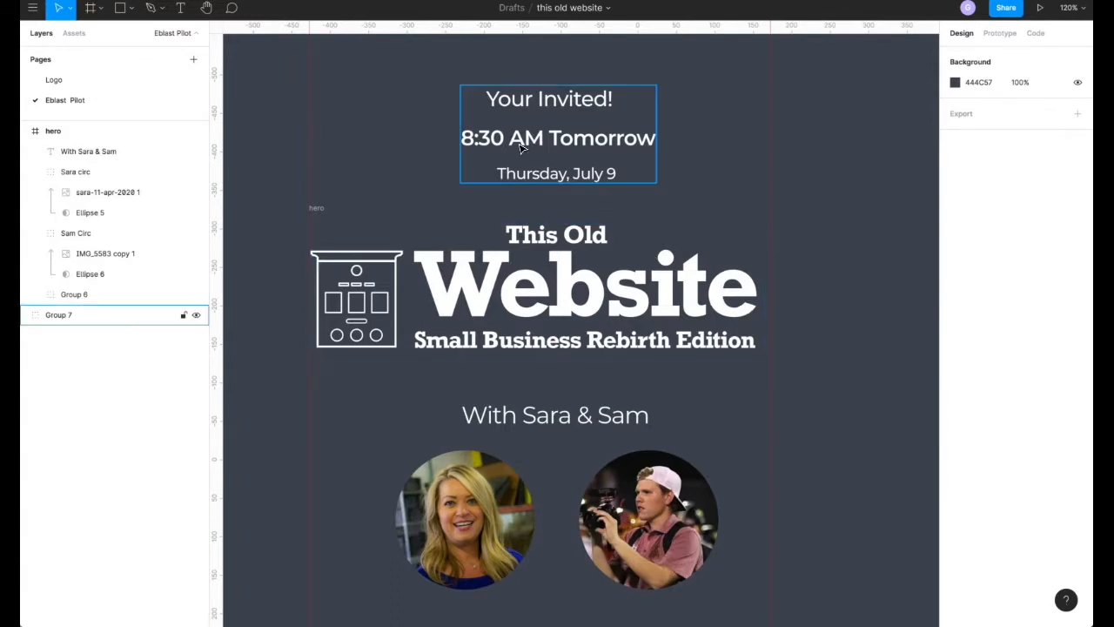
key(super+minus)
key(super+Tab)
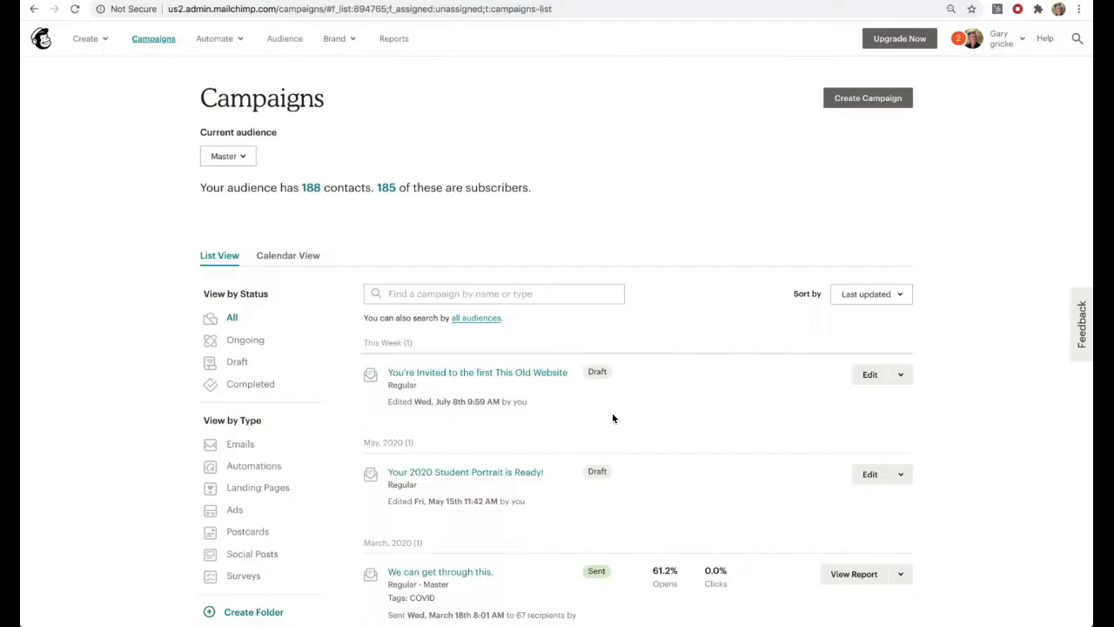
- Open the draft "You're Invited to the first This Old Website" and examine its greeting, hero image and body text blocks, including the *|FNAME|* merge tag
click(491, 373)
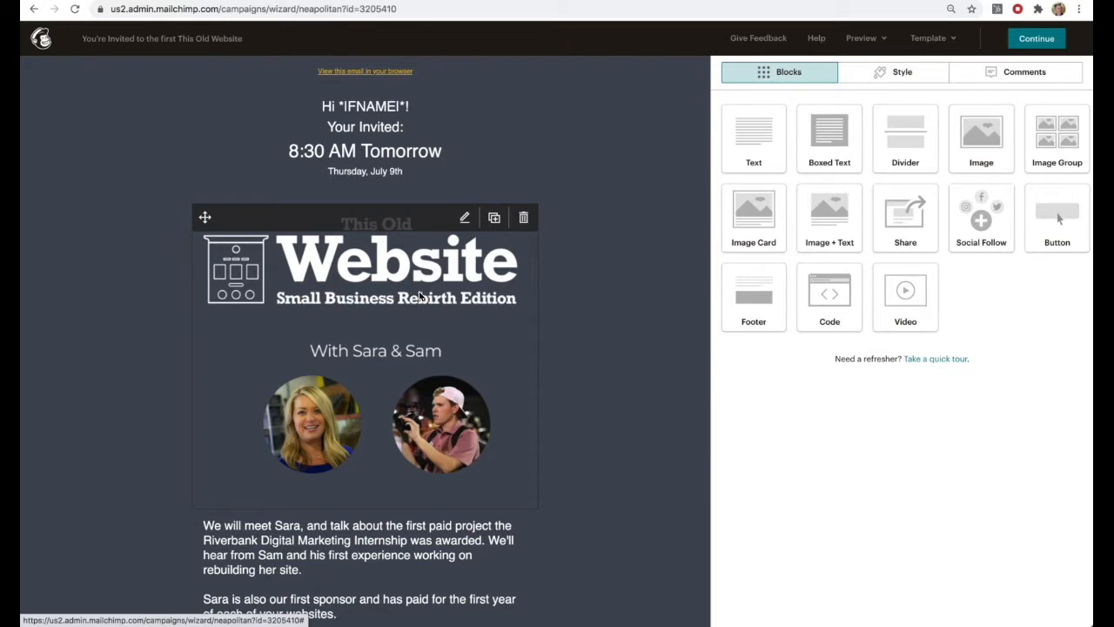
click(373, 132)
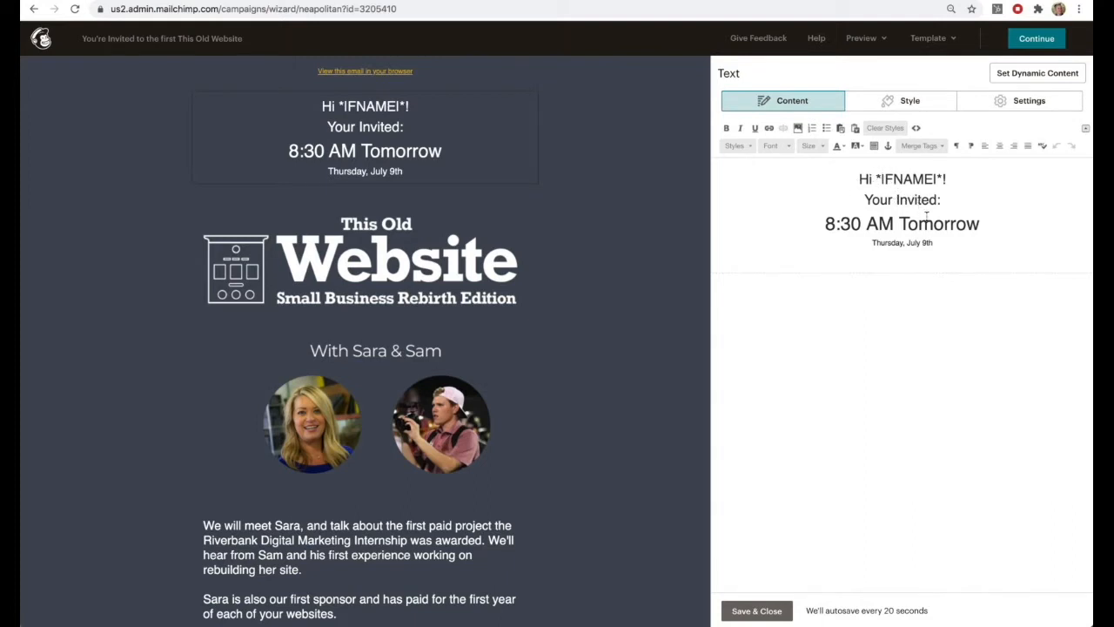
scroll(570, 208, down, 1)
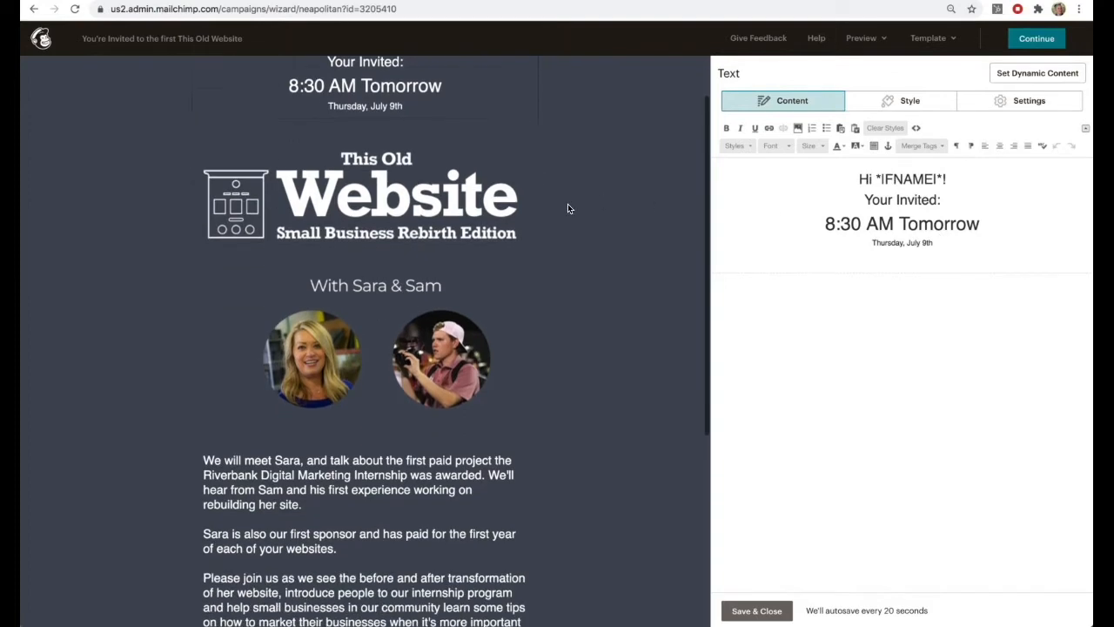
click(394, 271)
scroll(392, 265, down, 2)
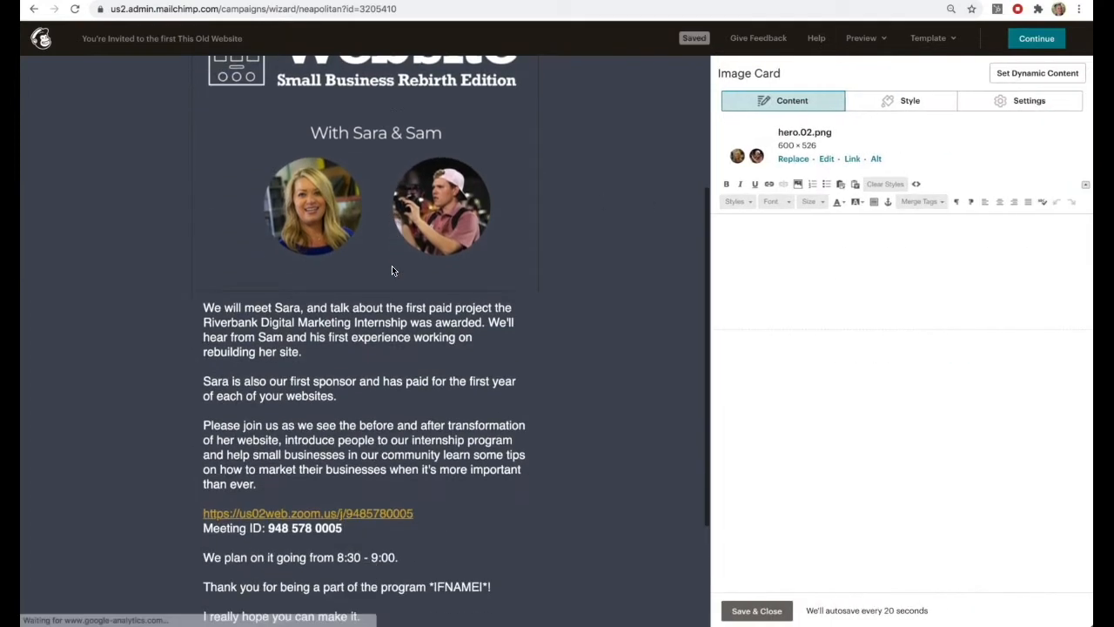
click(372, 338)
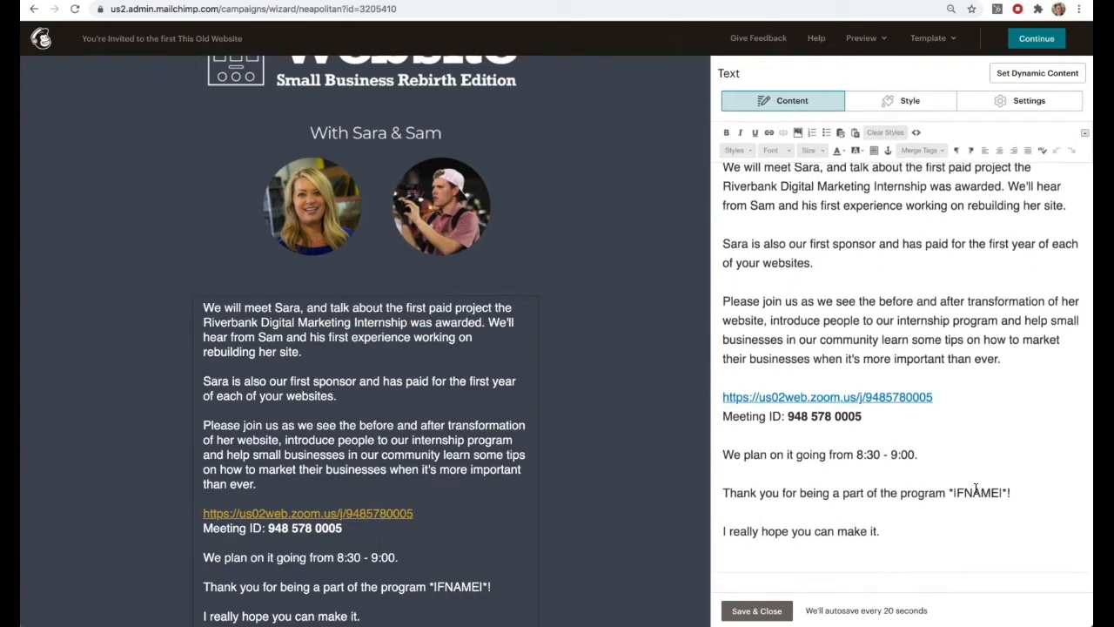
drag(948, 492, 1012, 492)
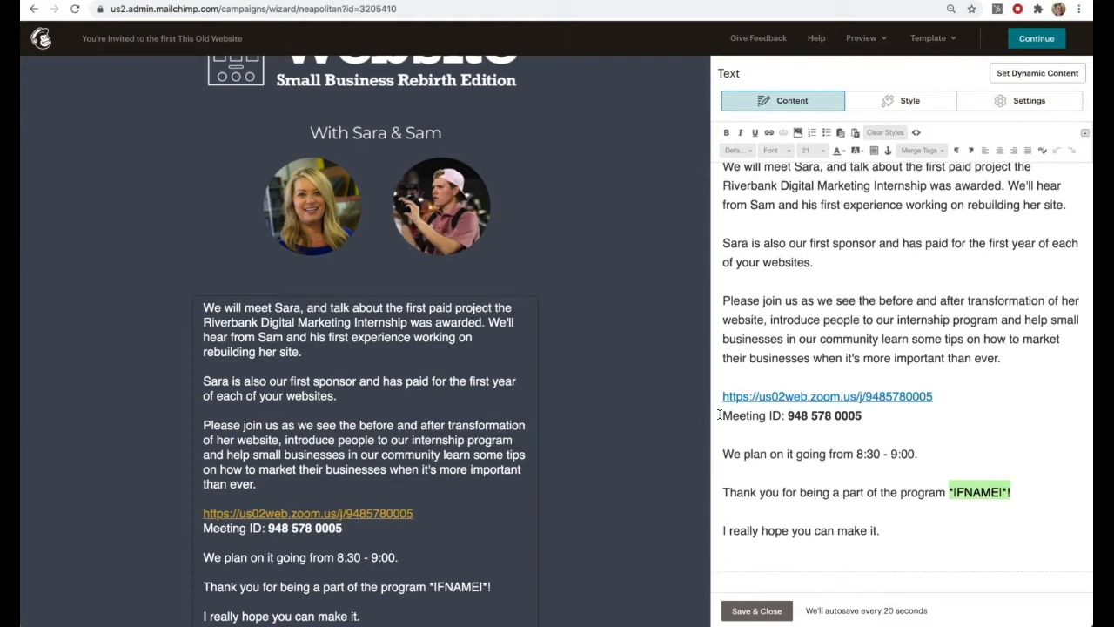
click(573, 446)
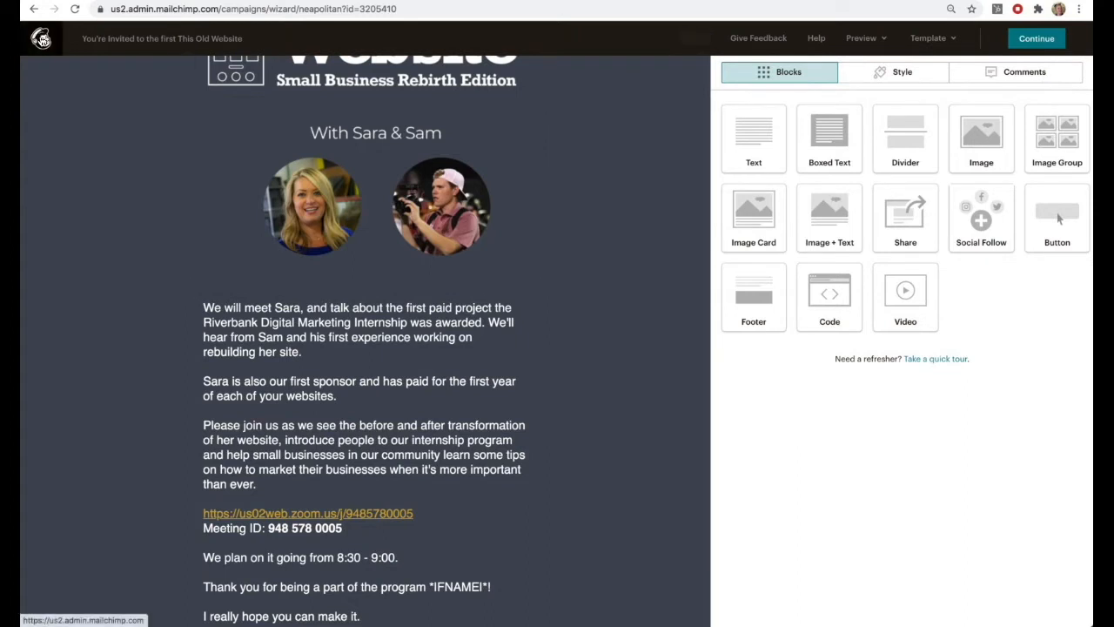
- Leave the email editor and start a contact import for the Master audience
click(40, 38)
click(283, 39)
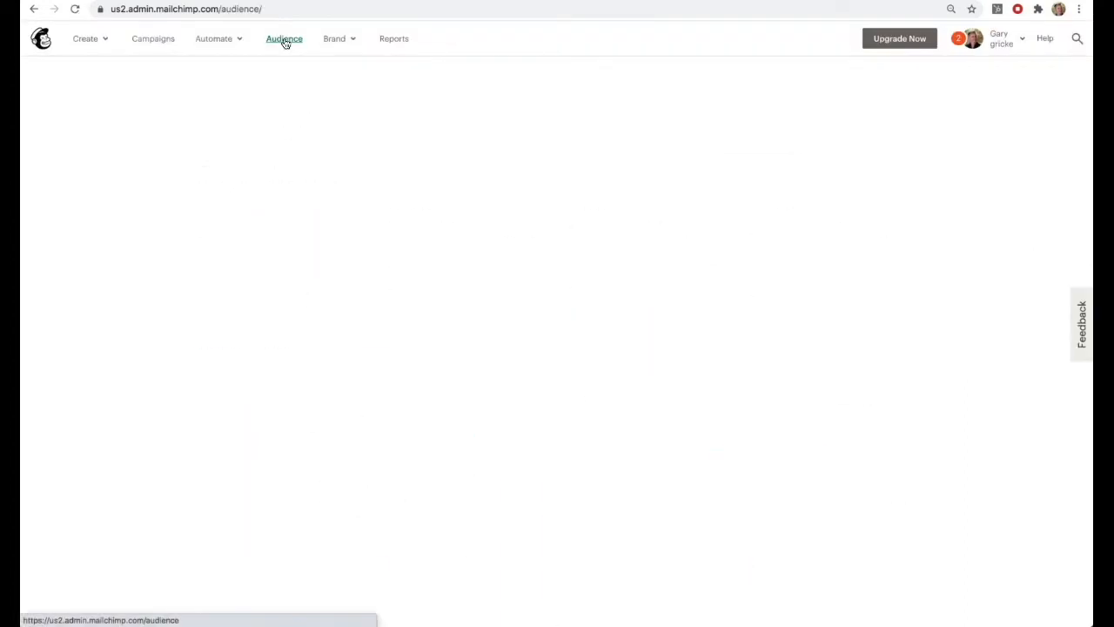
click(857, 145)
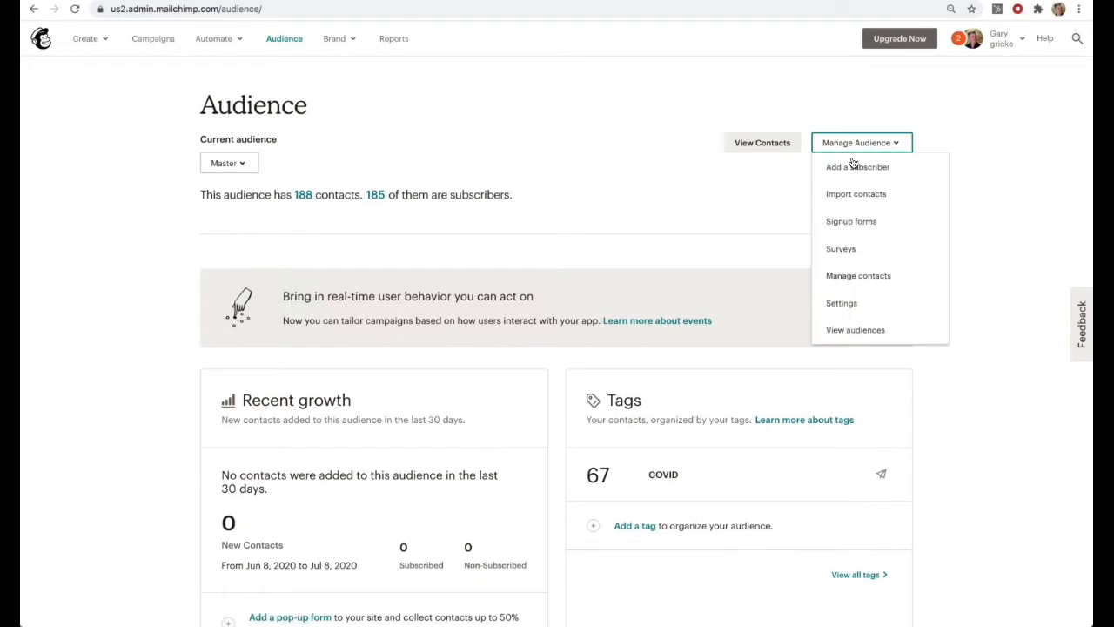
click(853, 195)
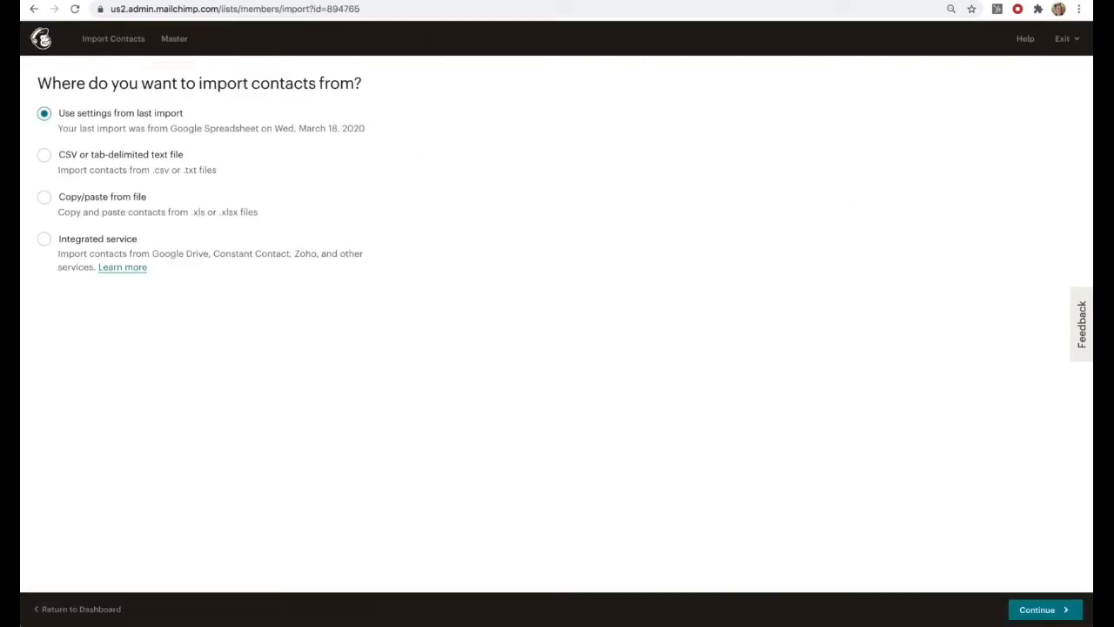
- Choose Google Drive under the integrated services as the contact import source and continue to the import setup
click(461, 1)
click(106, 155)
click(83, 239)
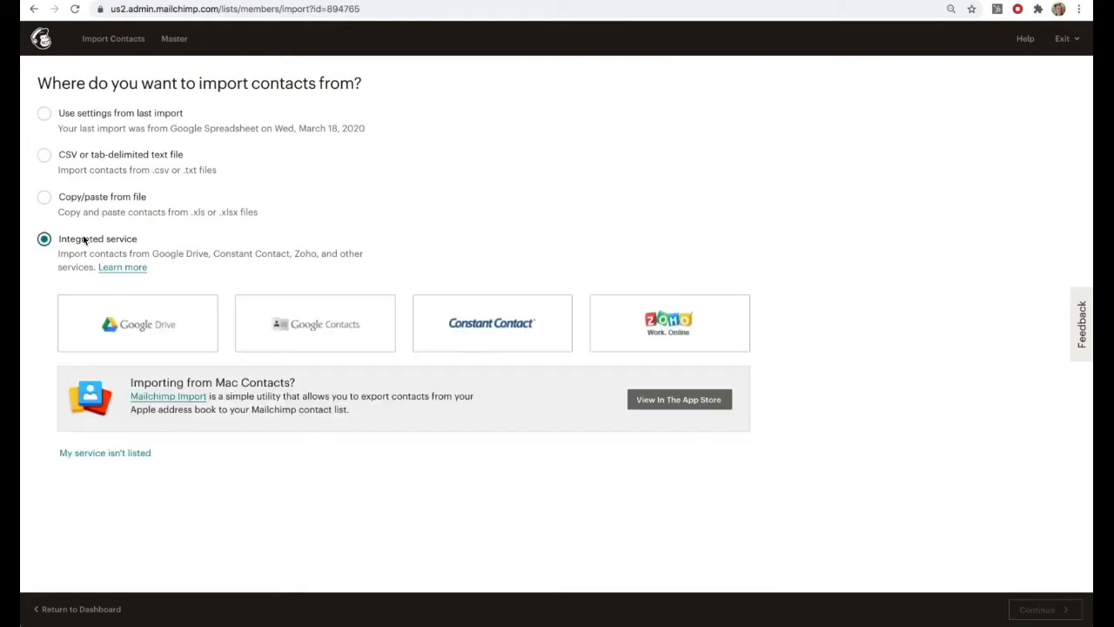
click(139, 338)
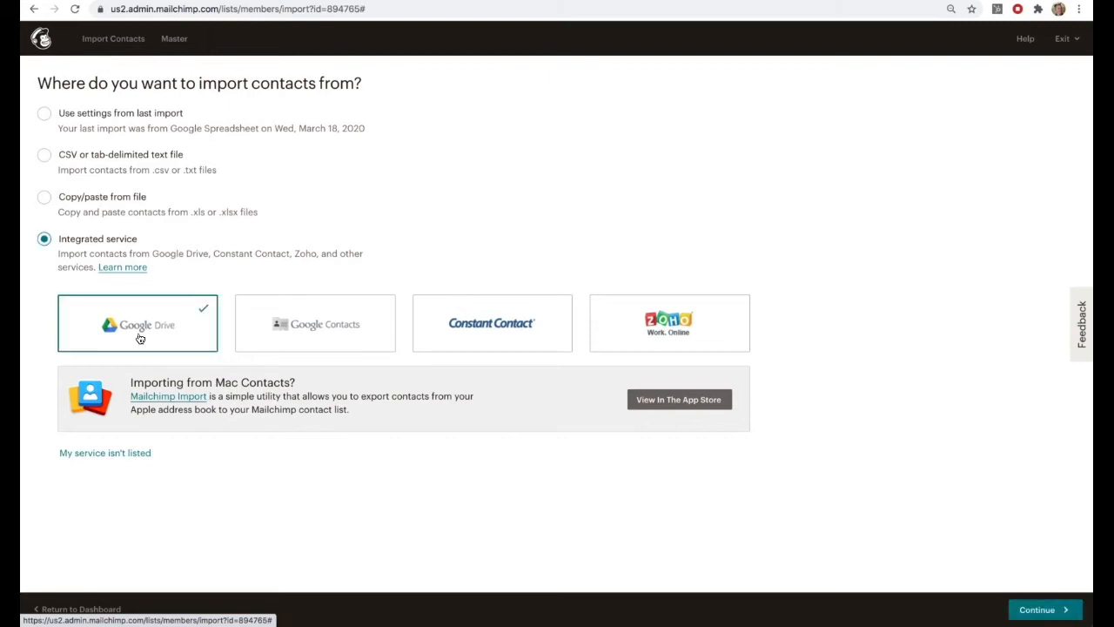
click(1041, 611)
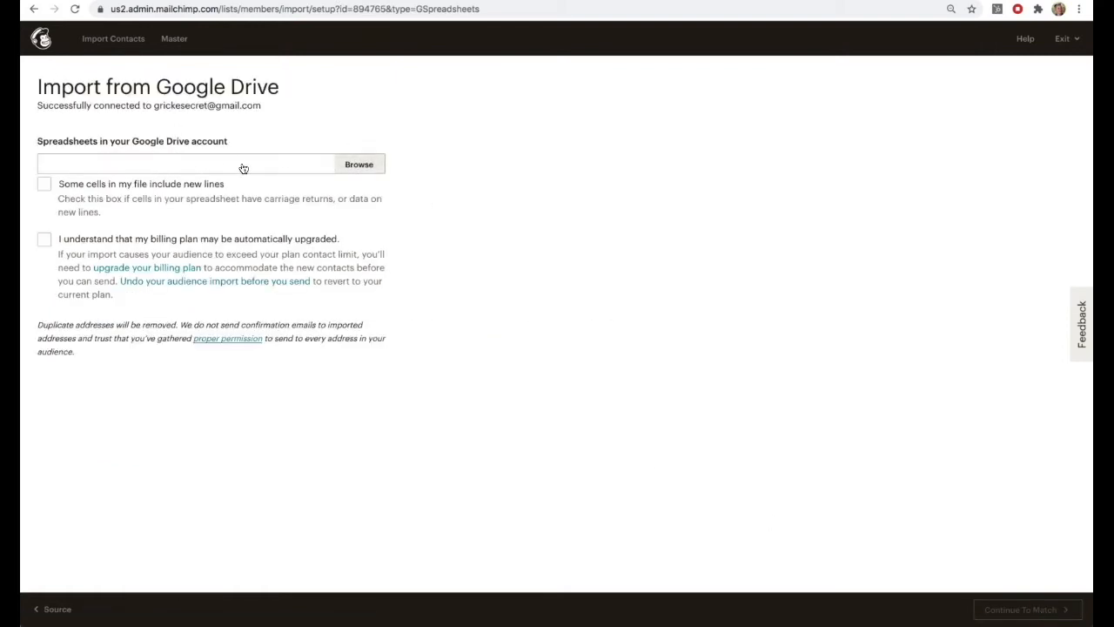
- Select the spreadsheet "Orbis email import DMI", accept the possible billing plan upgrade, and continue to column matching
click(356, 165)
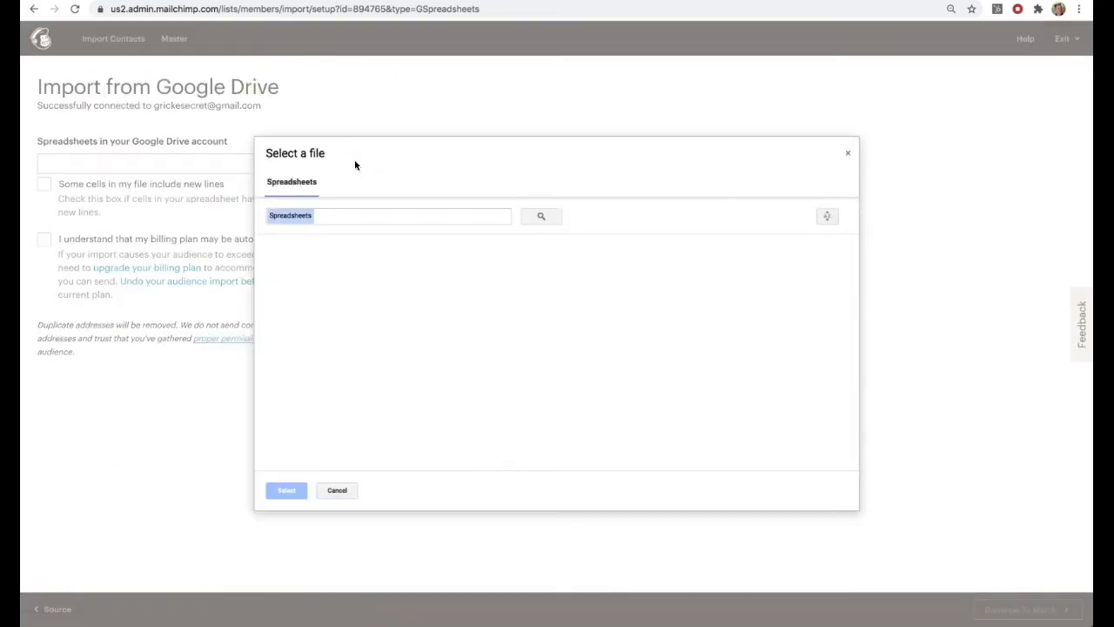
click(395, 219)
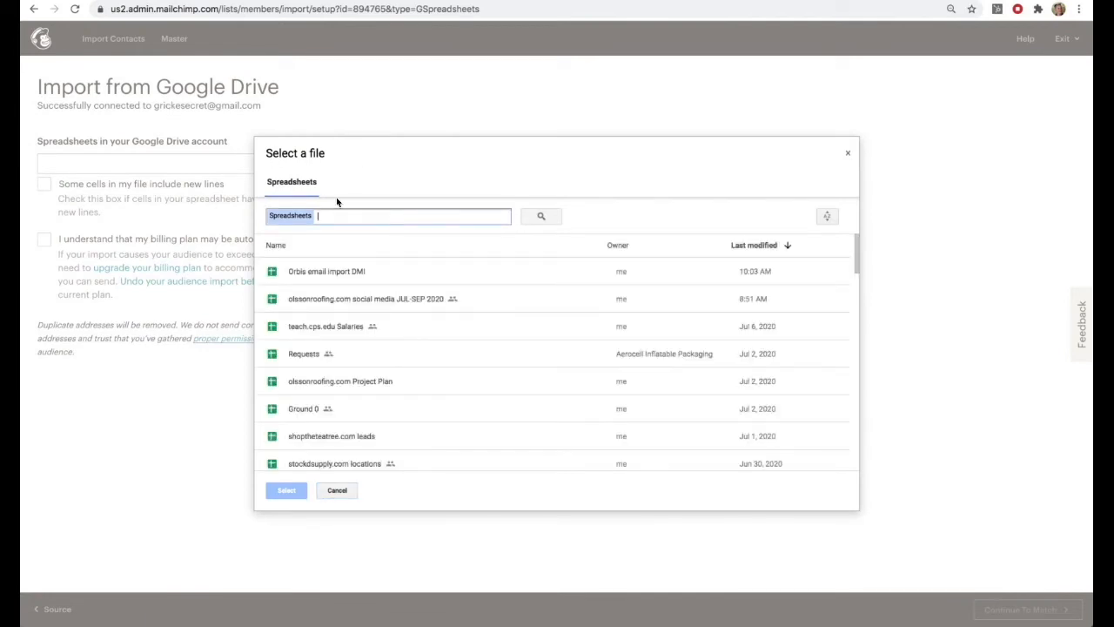
click(316, 271)
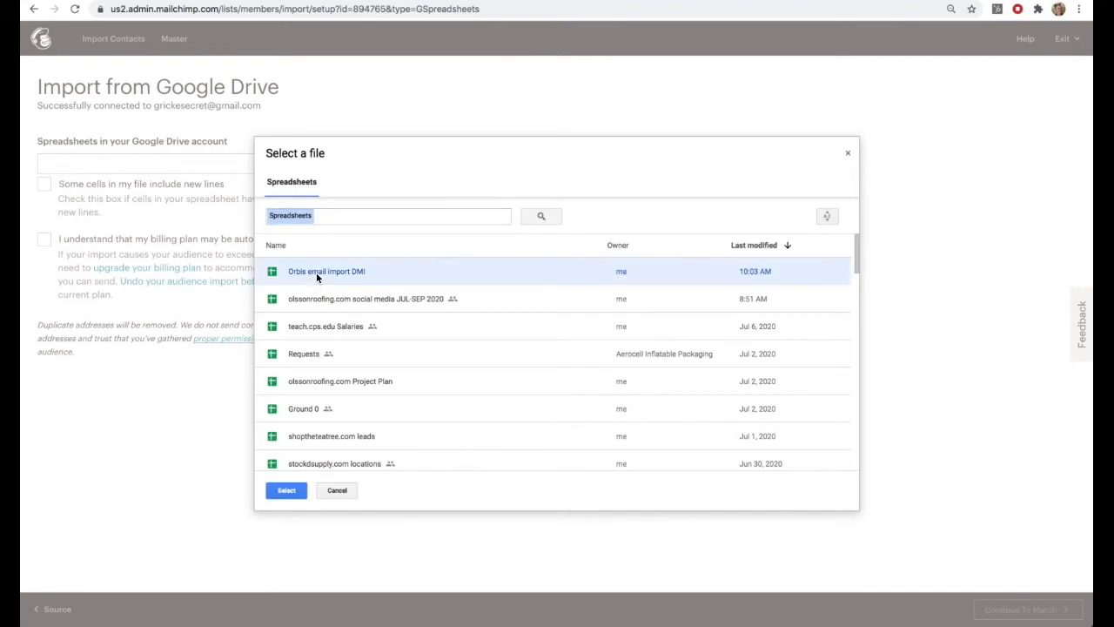
click(287, 491)
click(44, 291)
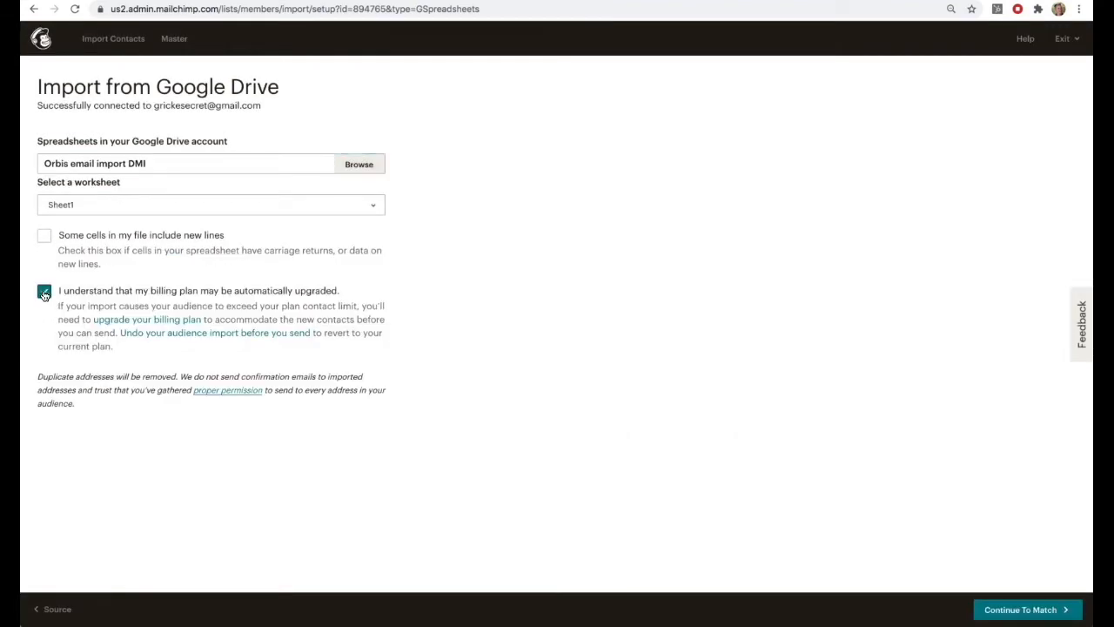
click(1018, 612)
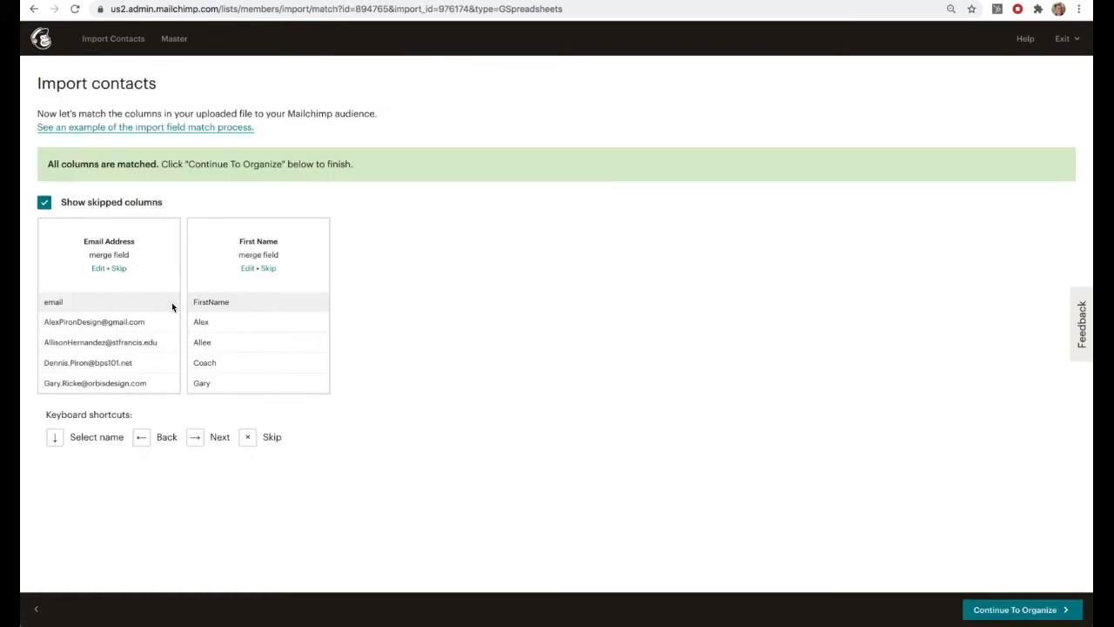
- Save the FirstName column's match to First Name and continue to organizing the contacts
click(249, 270)
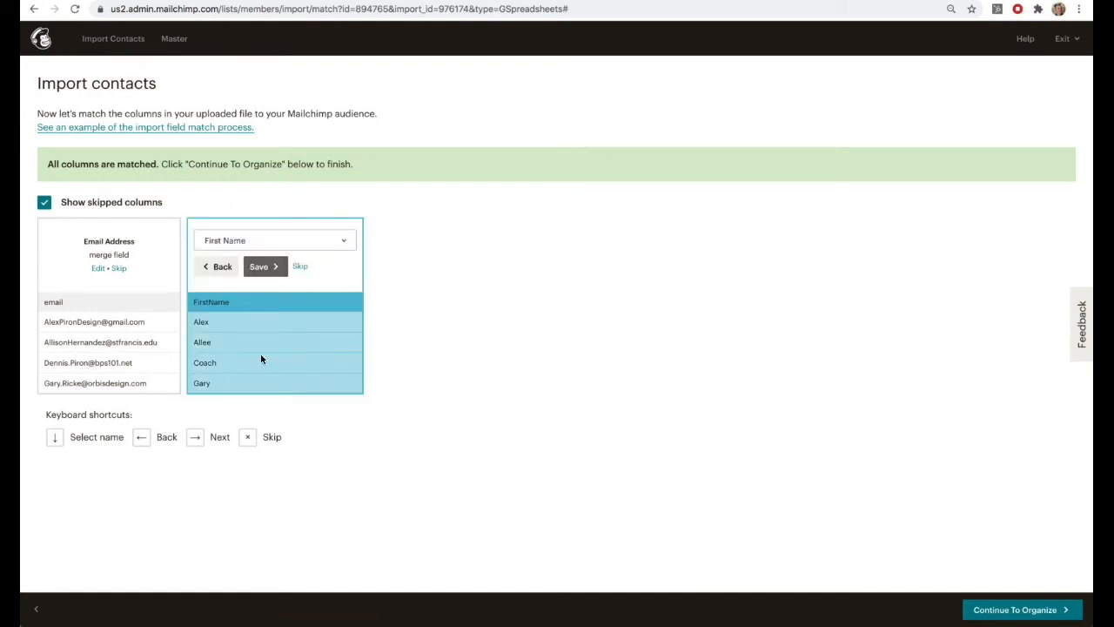
click(261, 267)
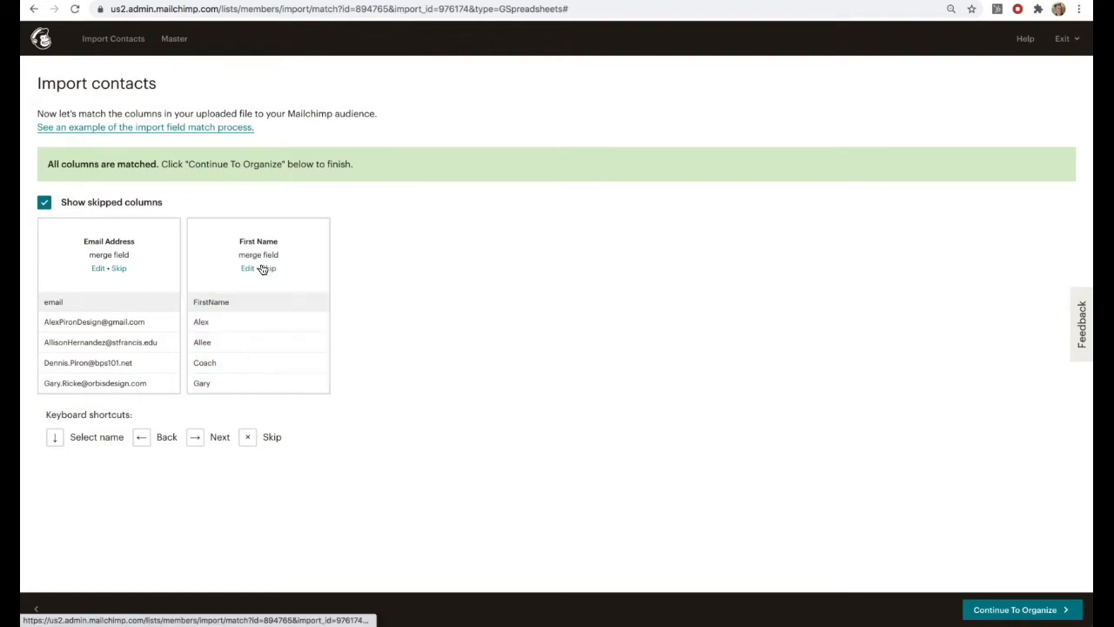
click(1016, 612)
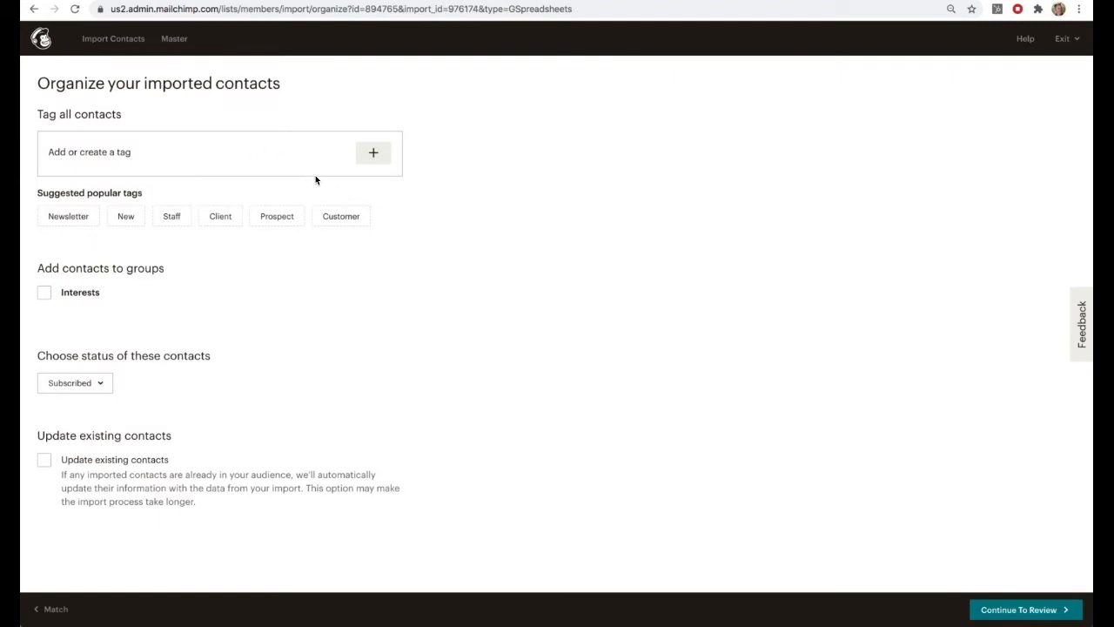
- Tag all imported contacts with a new "Interns" tag, enable updating existing contacts, and continue to the review
click(373, 154)
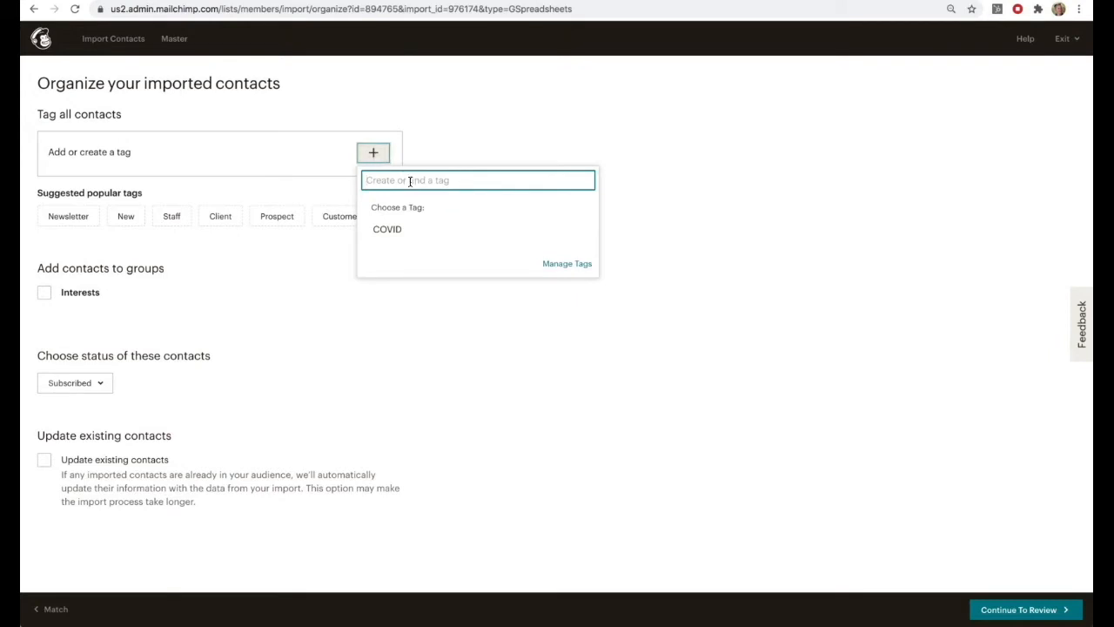
text(Interns)
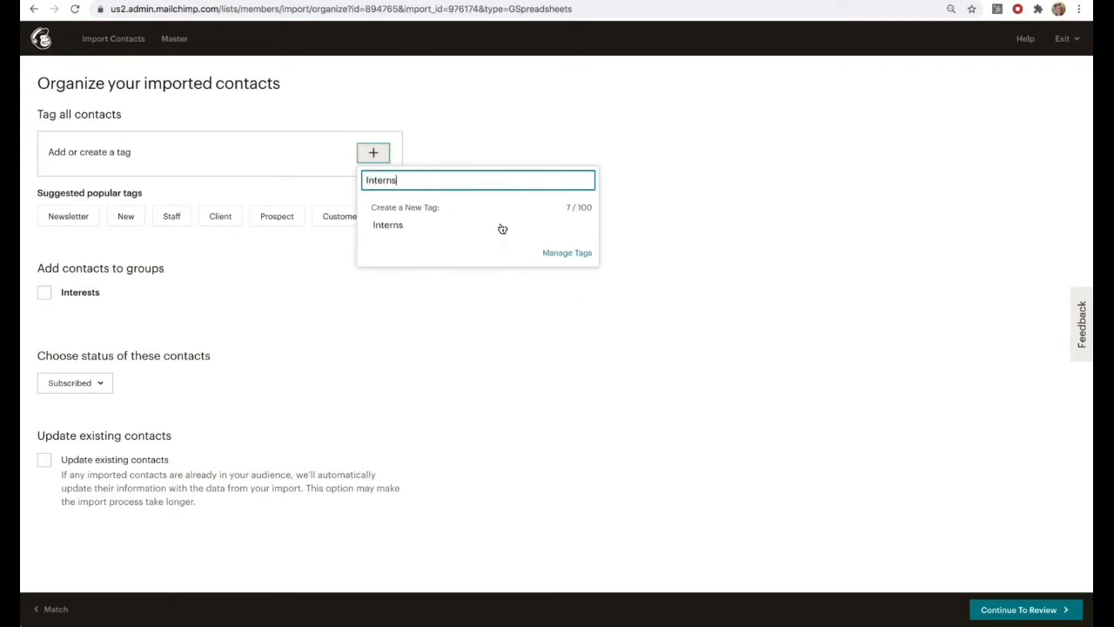
click(430, 226)
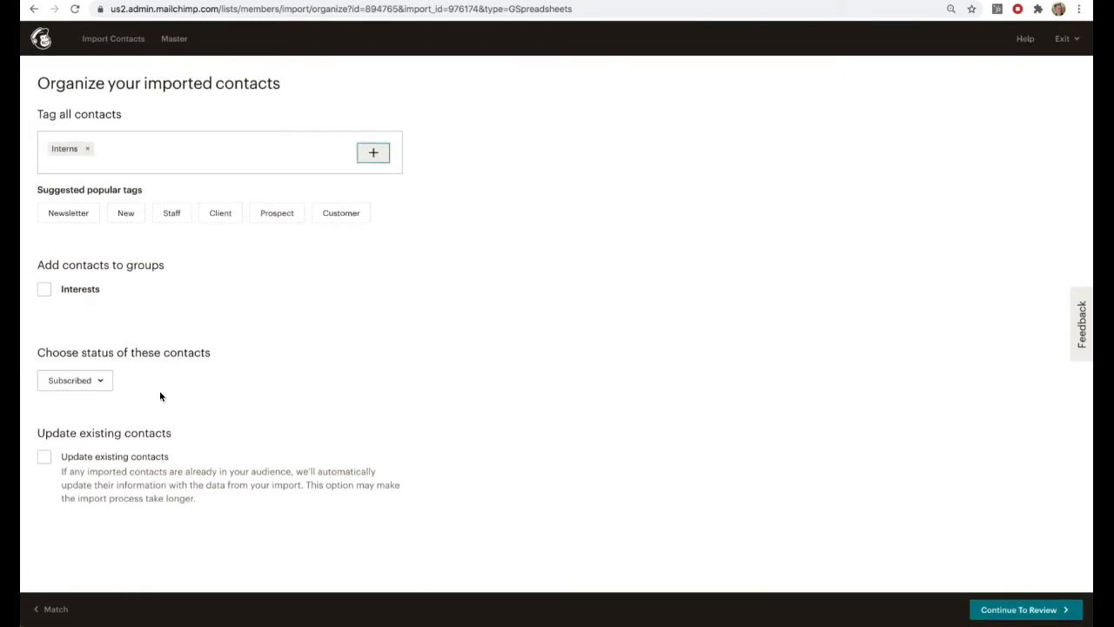
click(42, 459)
click(1027, 615)
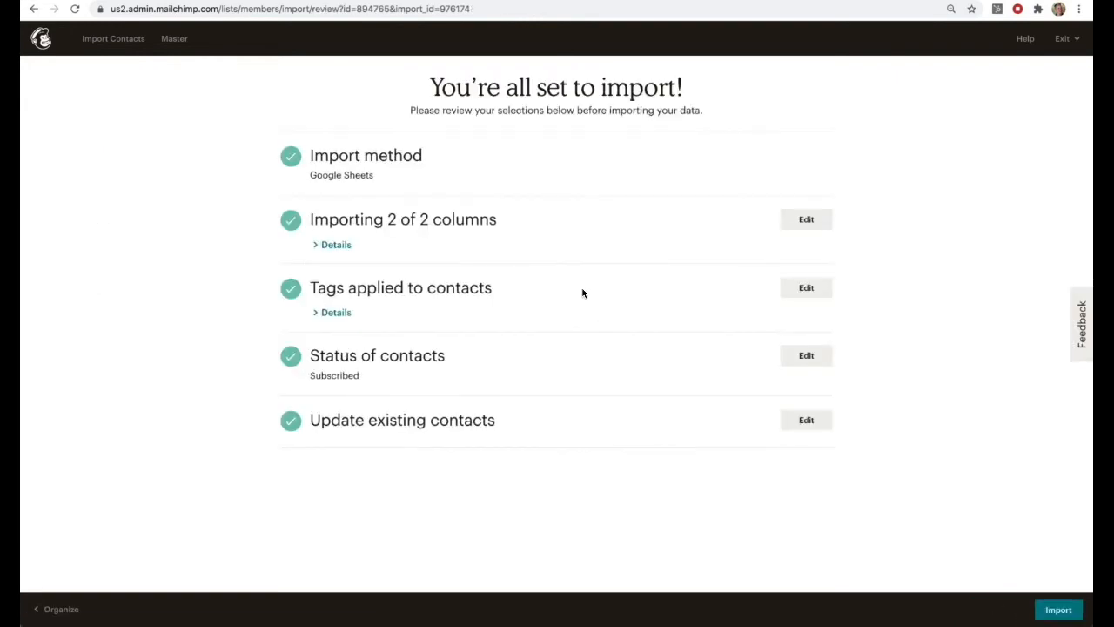
- Review the matched column and tag details, and import the contacts
click(336, 246)
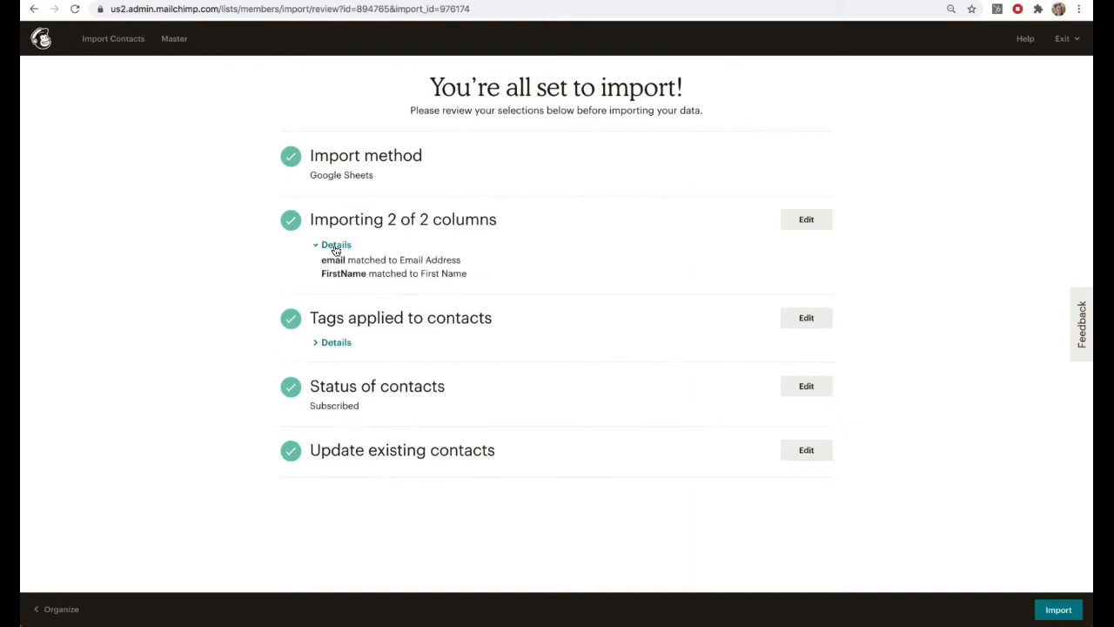
click(336, 342)
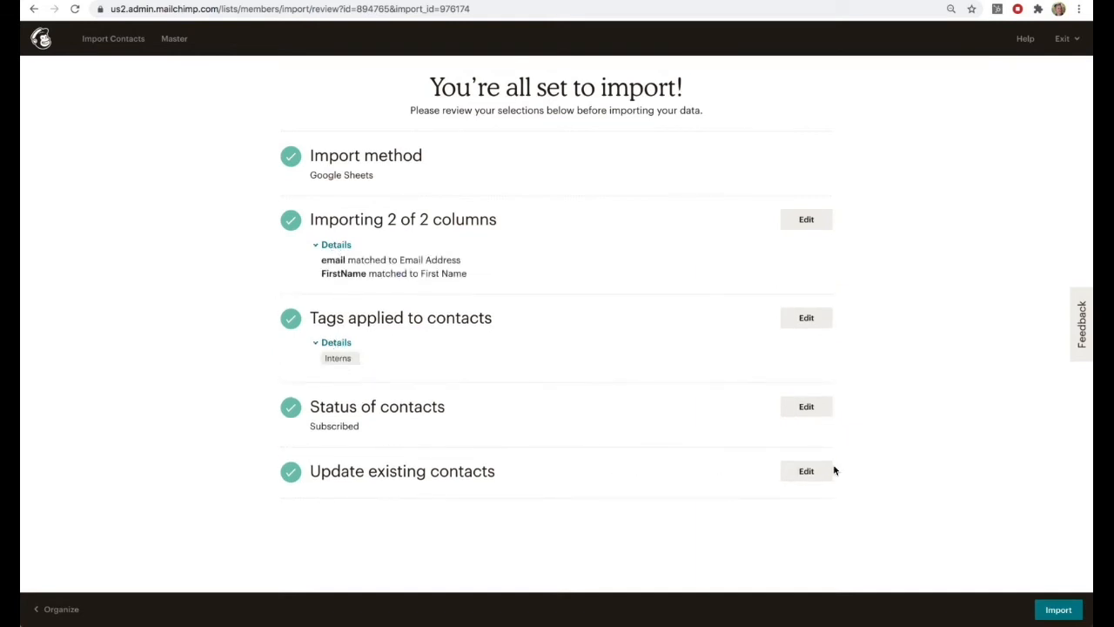
click(1055, 607)
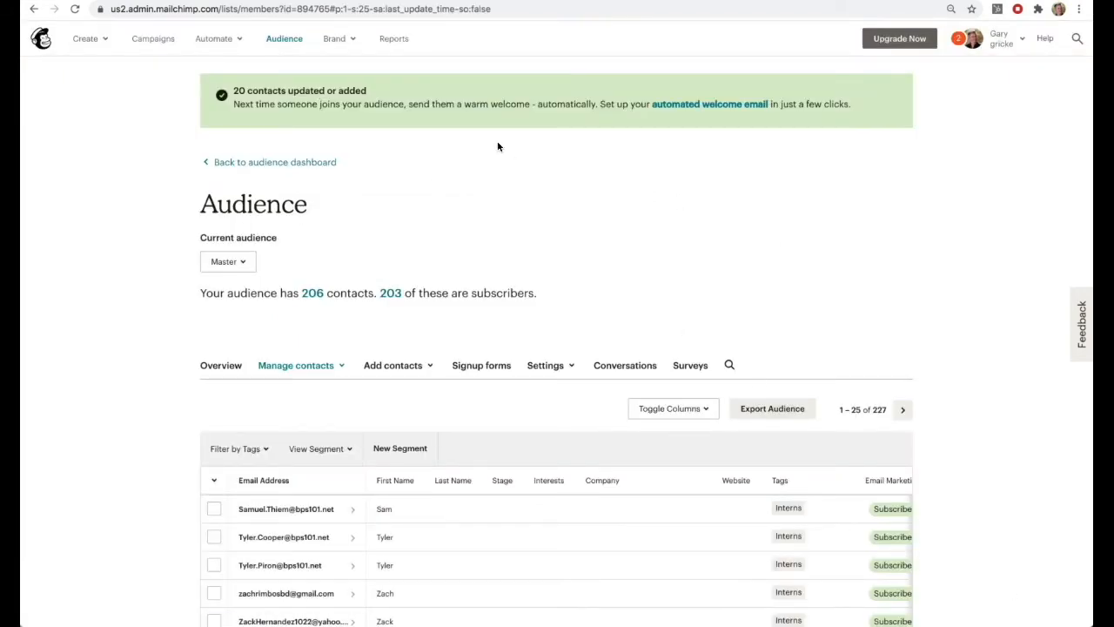
- Open the draft campaign "You're Invited to the first This Old Website" and set its recipients to the Interns tag in the Master audience
click(152, 39)
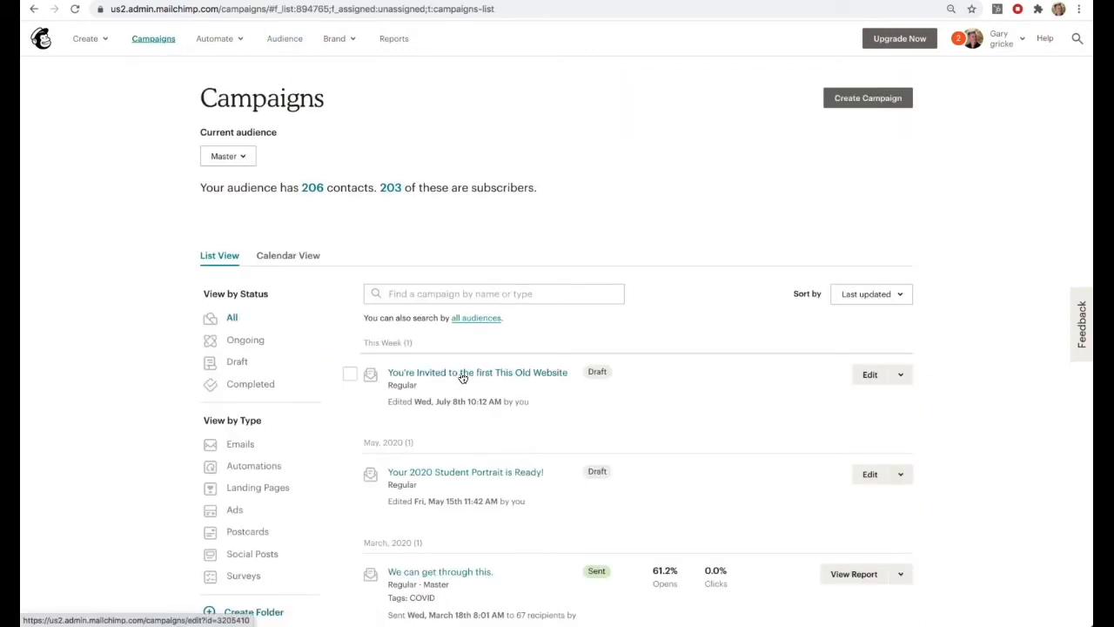
click(462, 375)
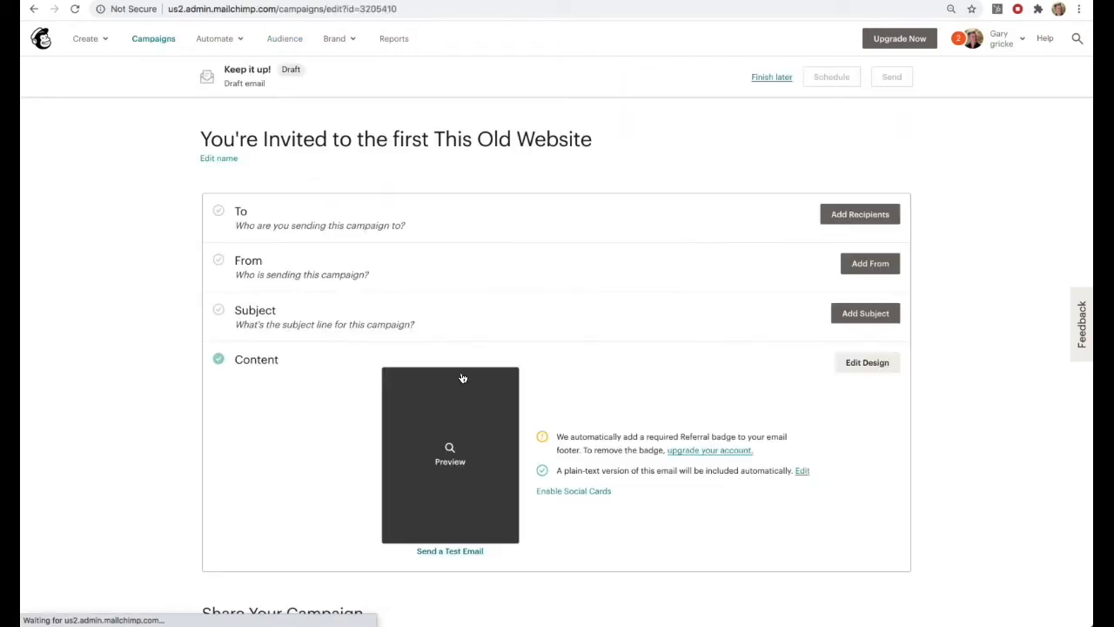
click(851, 215)
click(361, 273)
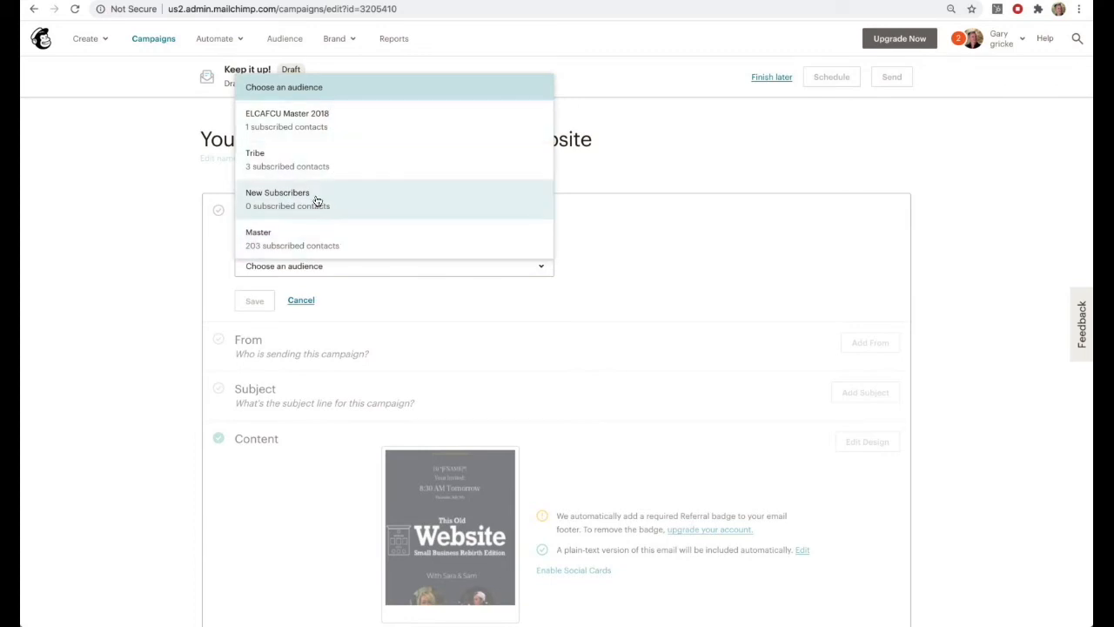
click(340, 247)
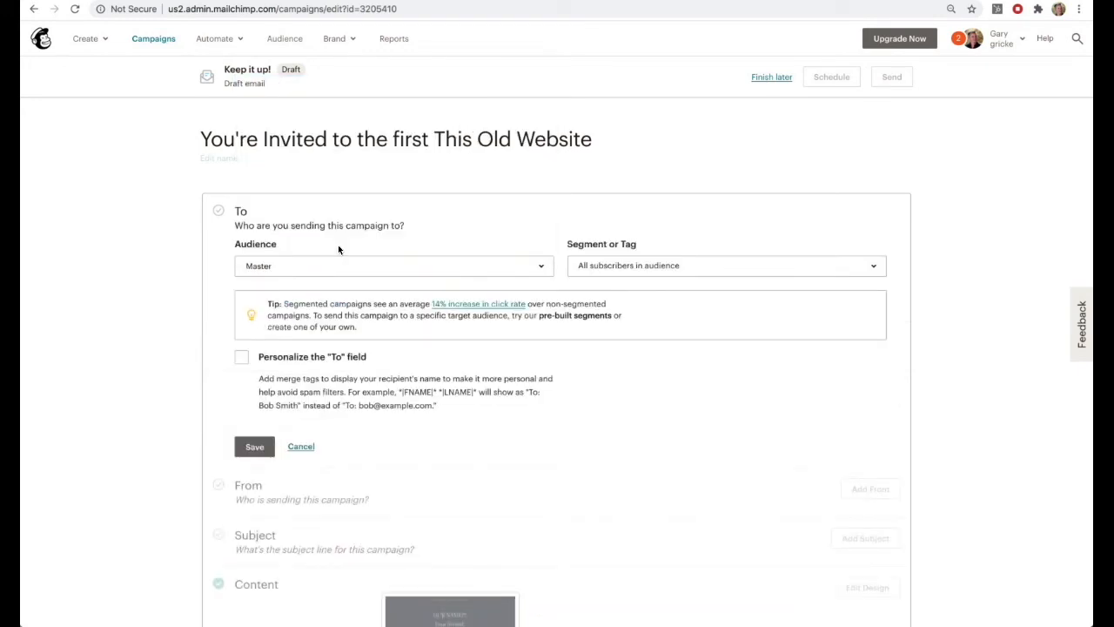
click(612, 268)
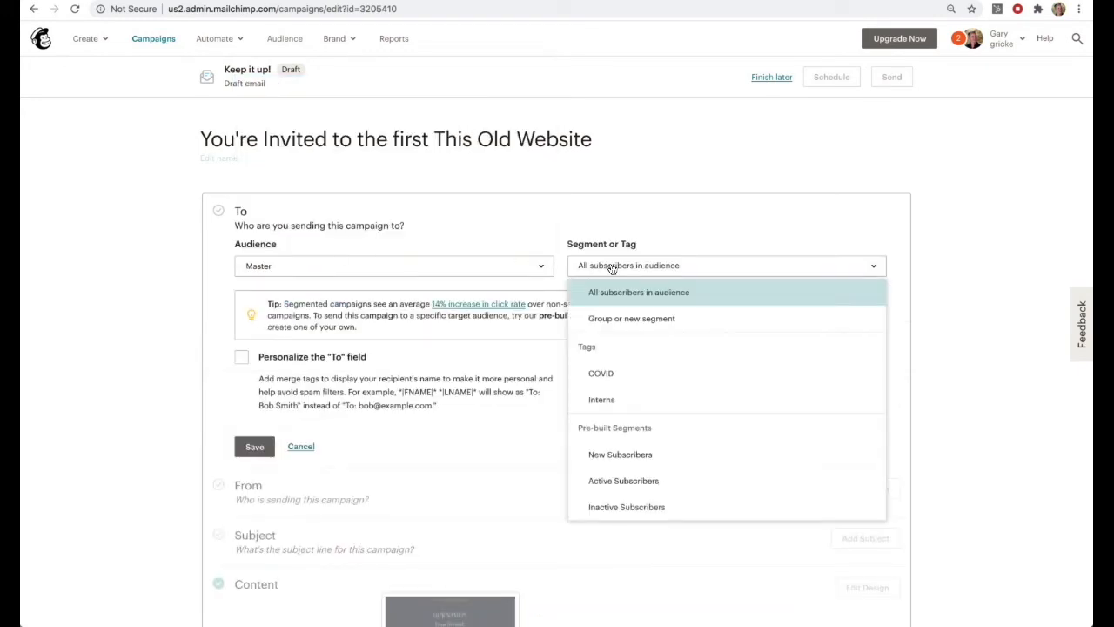
click(622, 402)
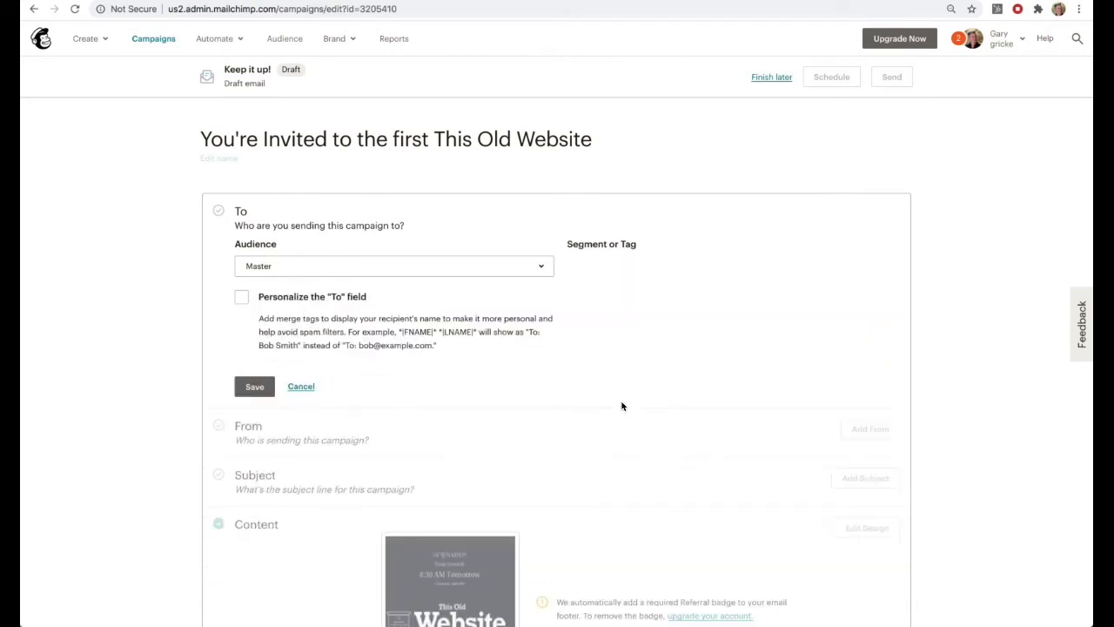
- Personalize the campaign's To field with the *|FNAME|* merge tag and save the recipients
click(243, 298)
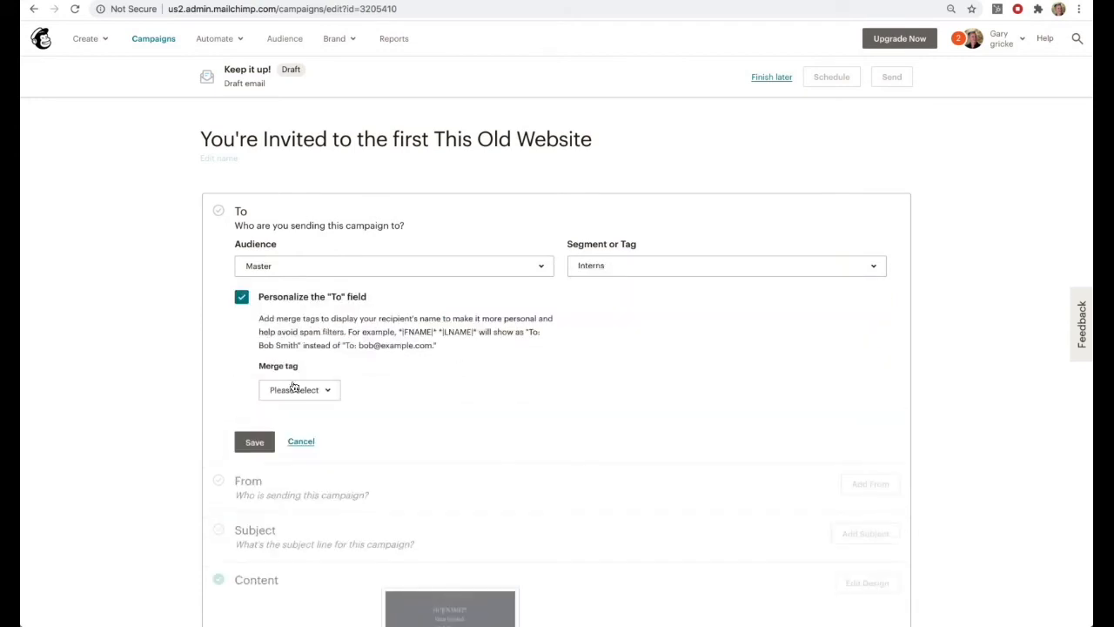
click(298, 392)
click(291, 444)
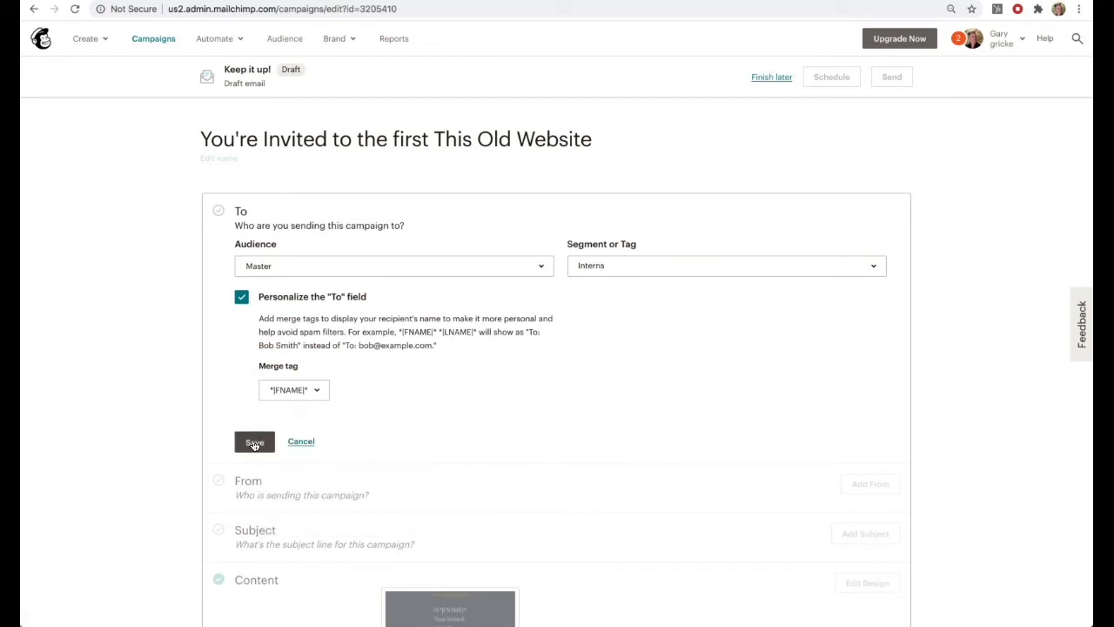
click(253, 444)
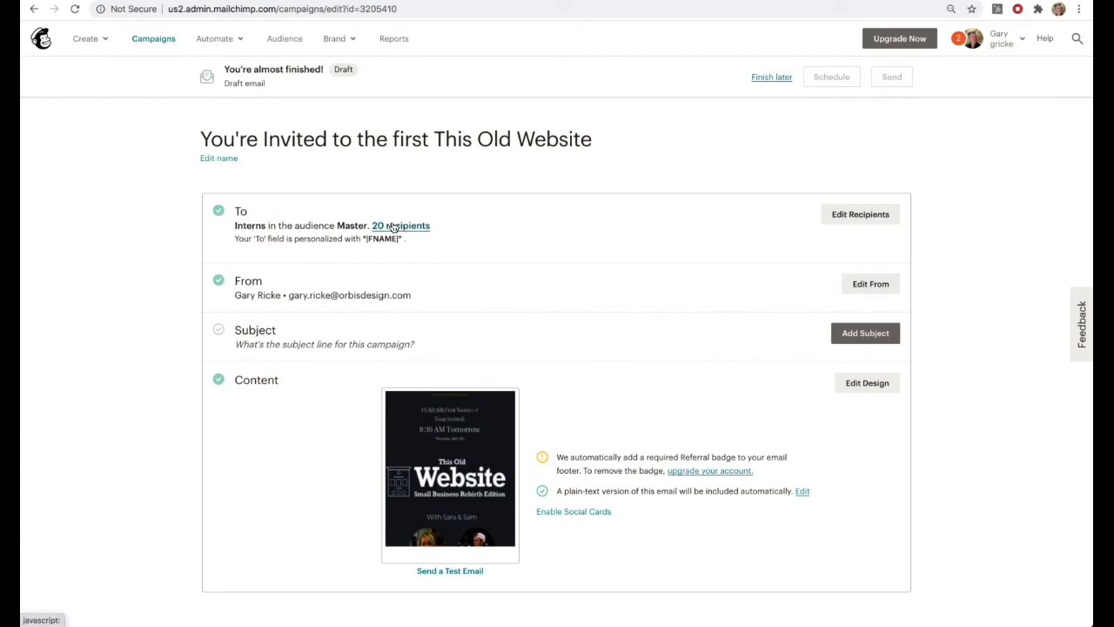
- Examine the campaign's full recipient list, checking the email addresses and first names, and return to the campaign
click(393, 226)
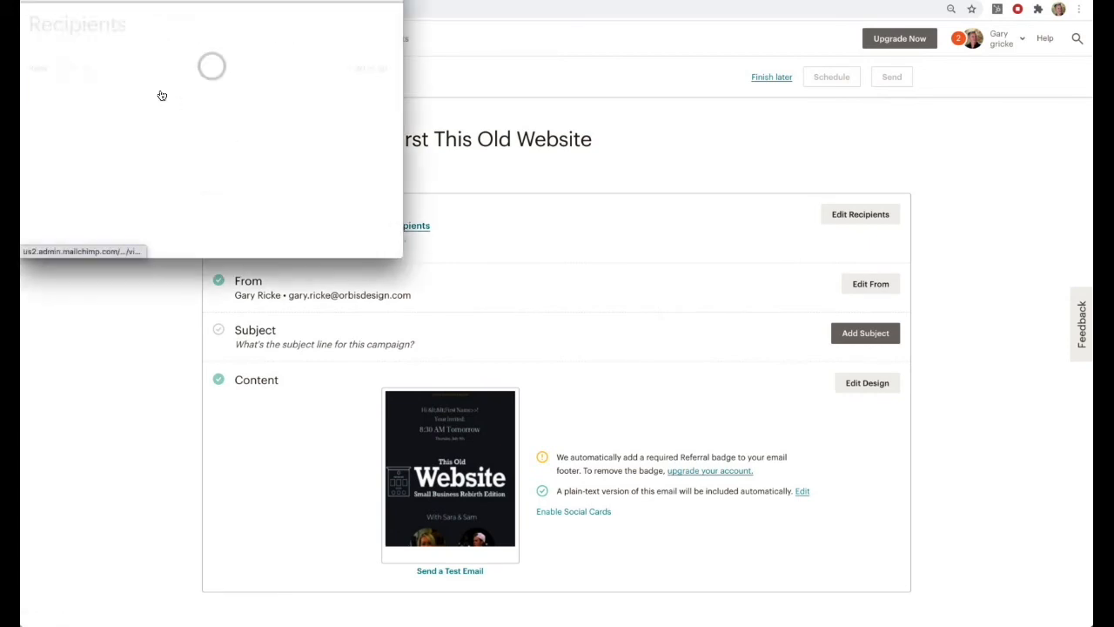
scroll(162, 94, down, 2)
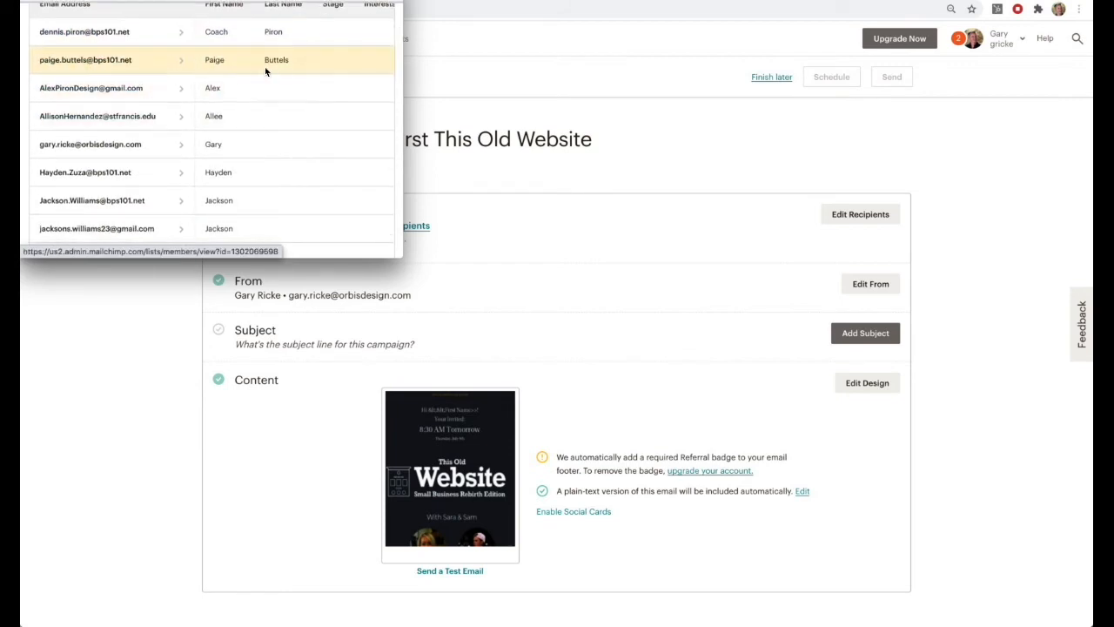
scroll(280, 116, down, 2)
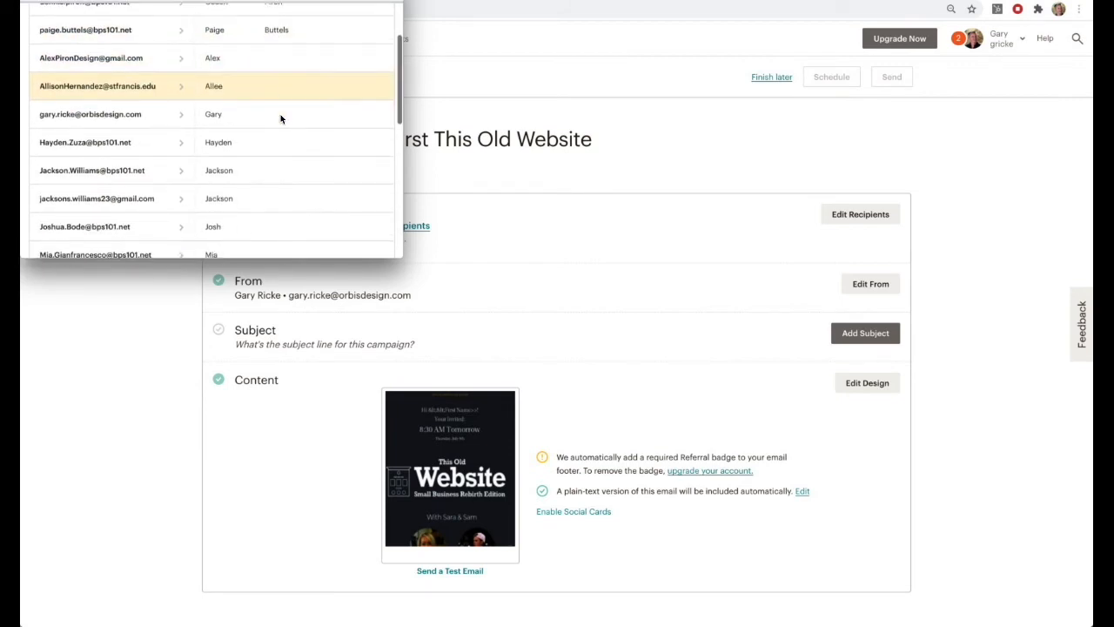
scroll(280, 115, up, 1)
scroll(280, 114, up, 1)
scroll(280, 114, down, 1)
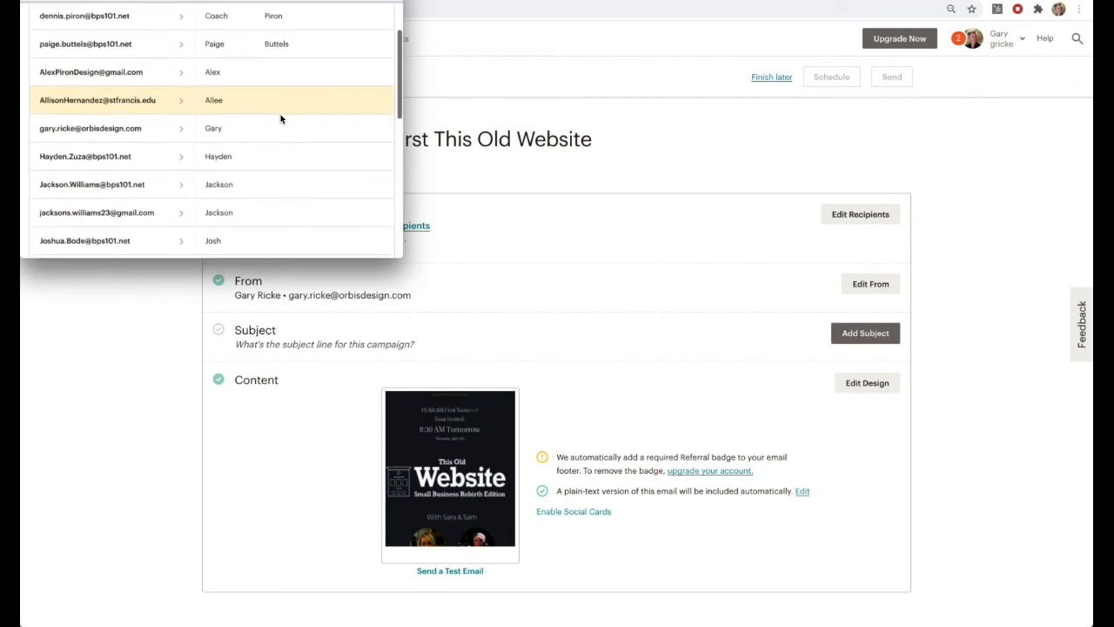
scroll(281, 114, down, 2)
scroll(280, 119, down, 3)
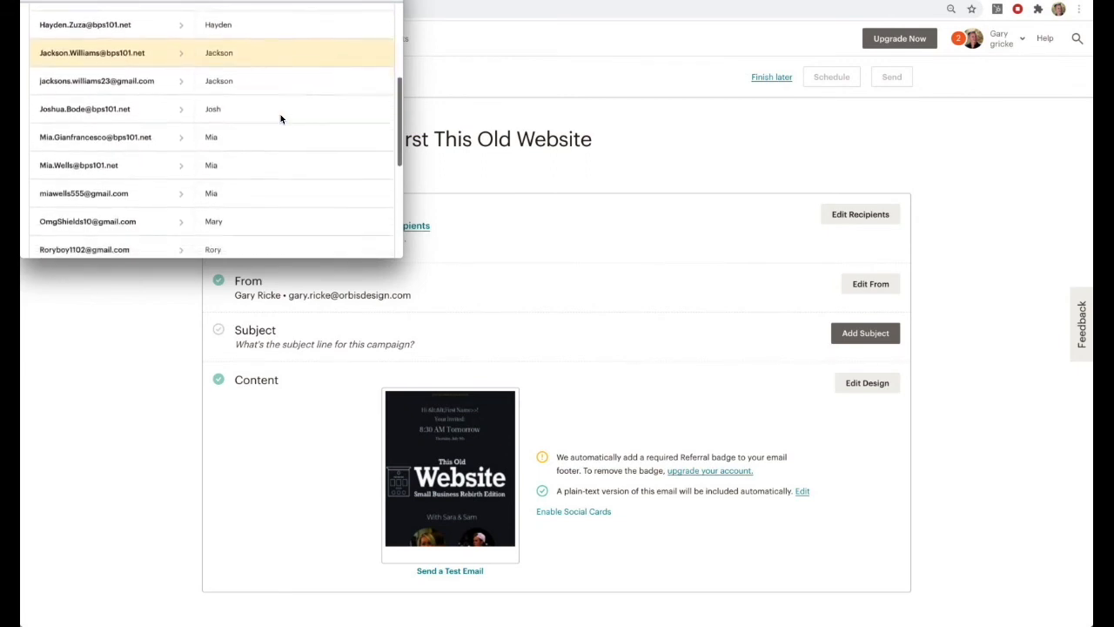
scroll(281, 114, down, 2)
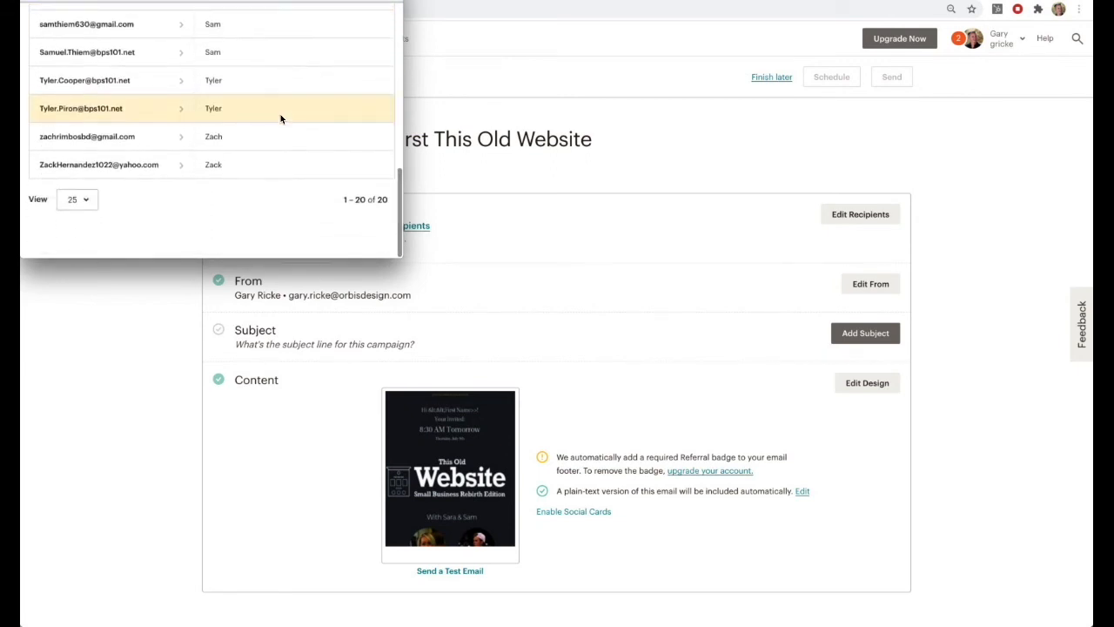
click(494, 228)
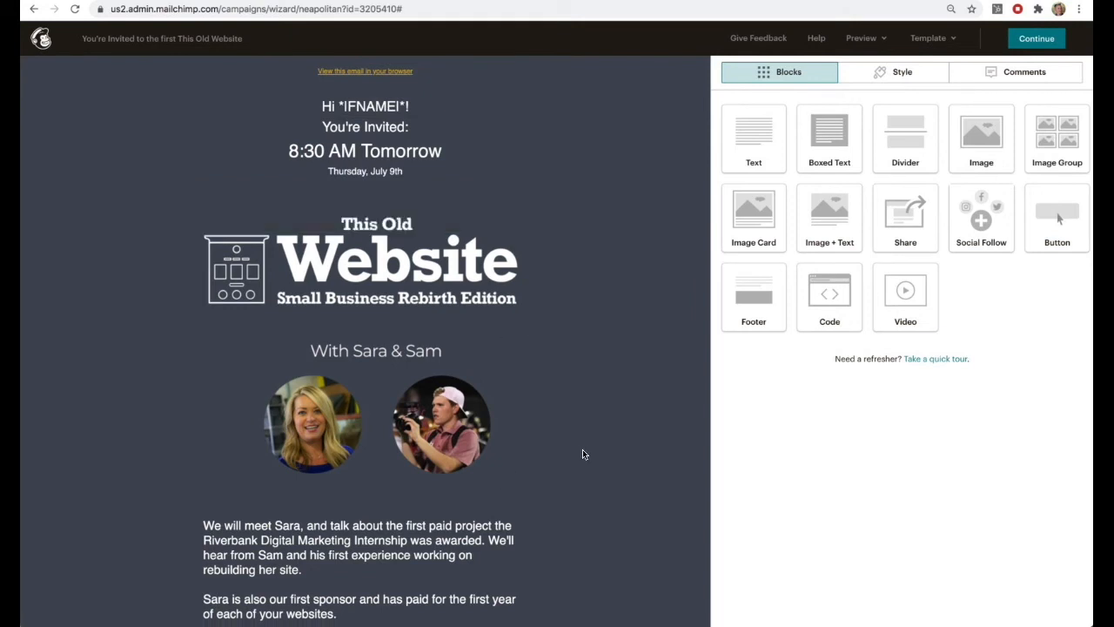
- Preview the email design in desktop view and read through the whole invitation
click(862, 38)
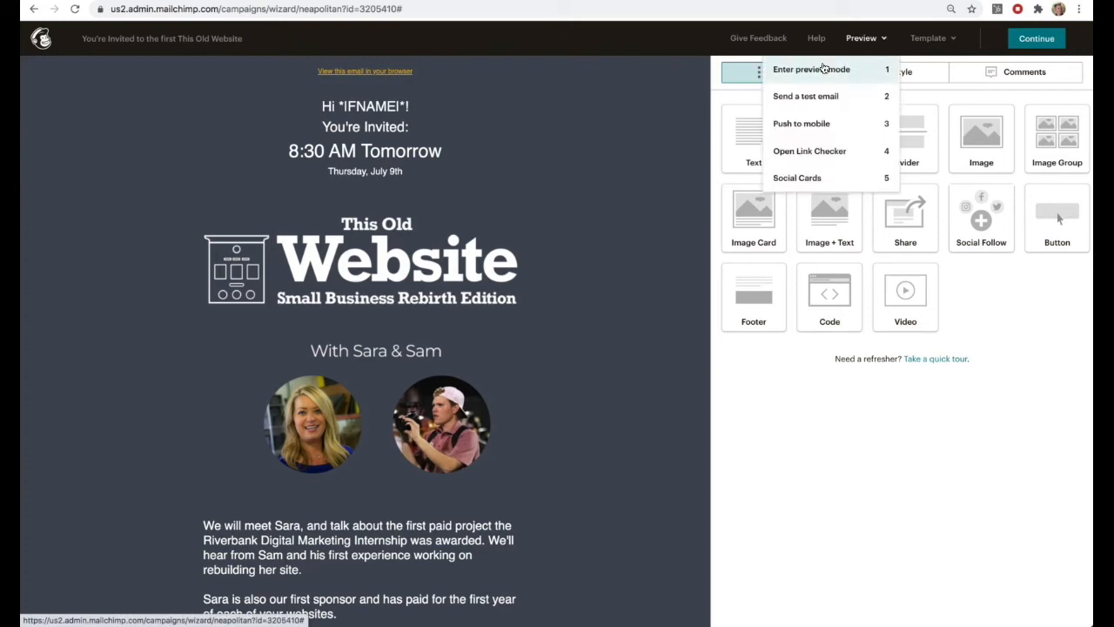
click(821, 69)
scroll(456, 346, down, 4)
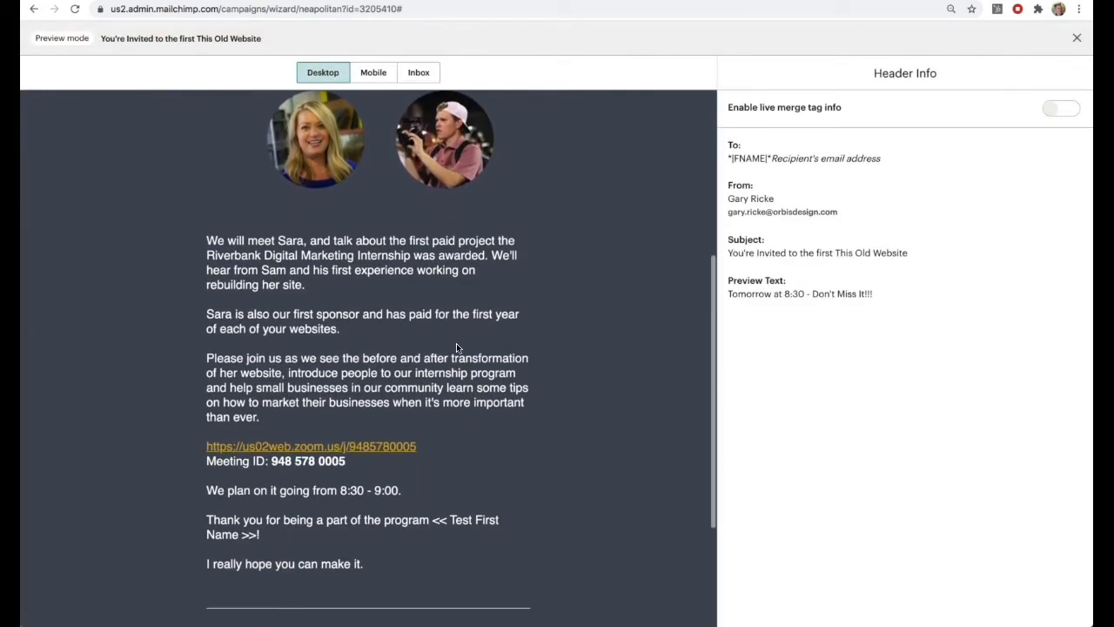
scroll(456, 343, down, 2)
scroll(456, 343, up, 6)
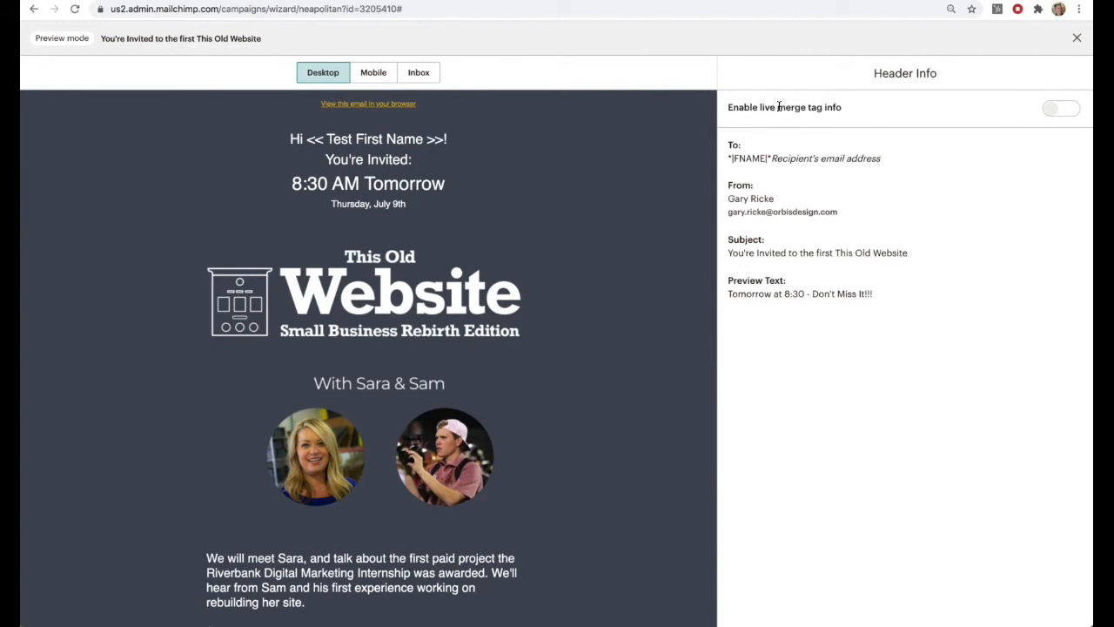
- Enable live merge tag info in the preview, check the first-name greeting and closing for several recipients, and exit the preview
click(1058, 108)
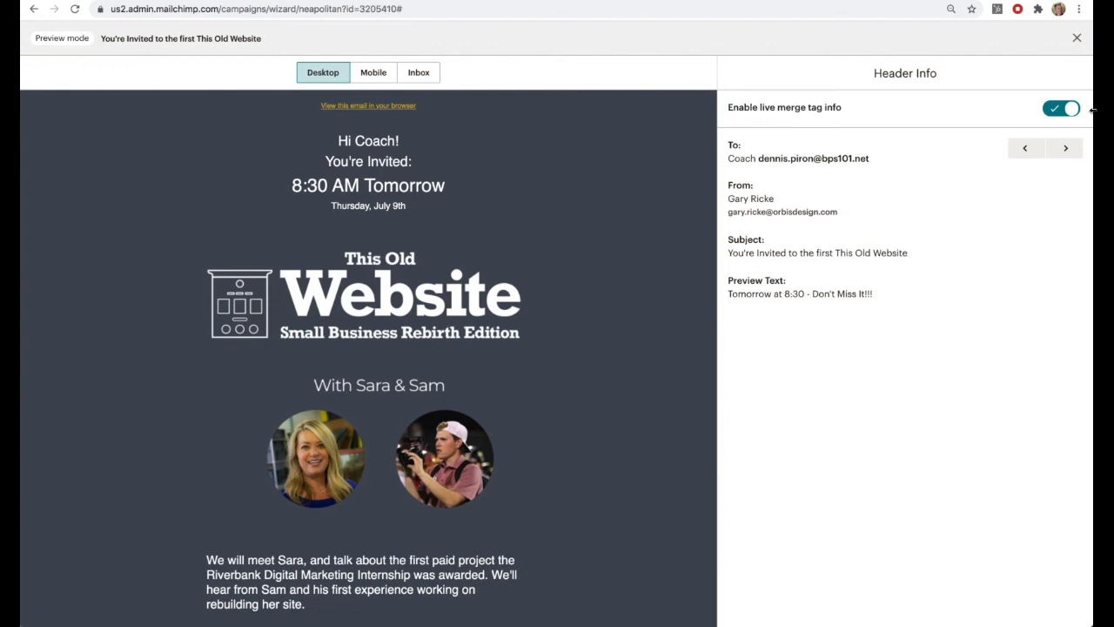
click(1065, 151)
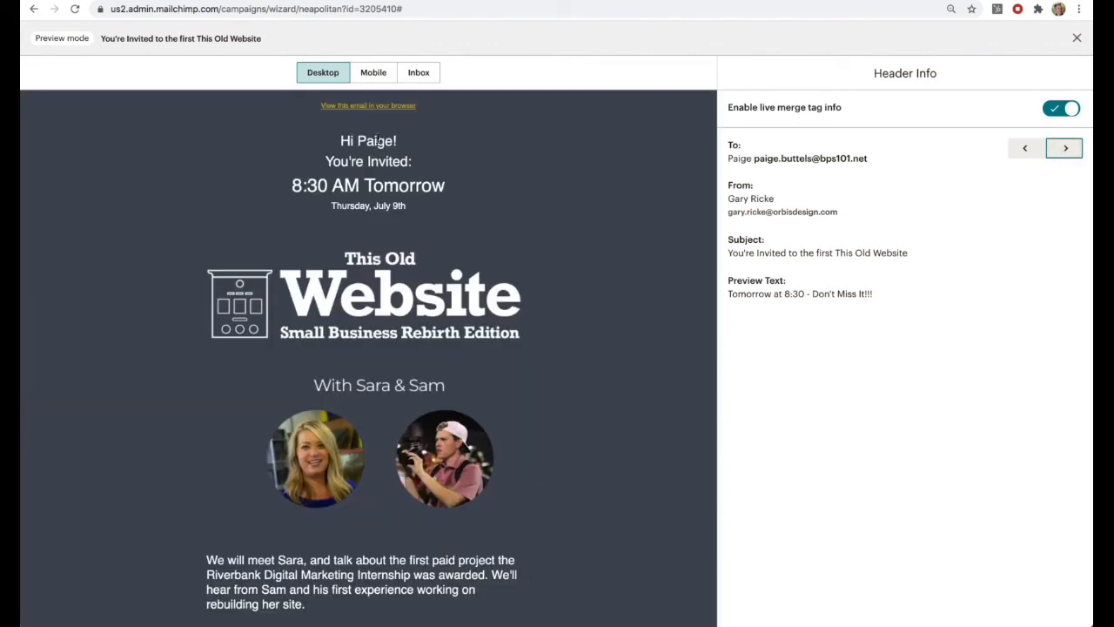
scroll(488, 309, down, 10)
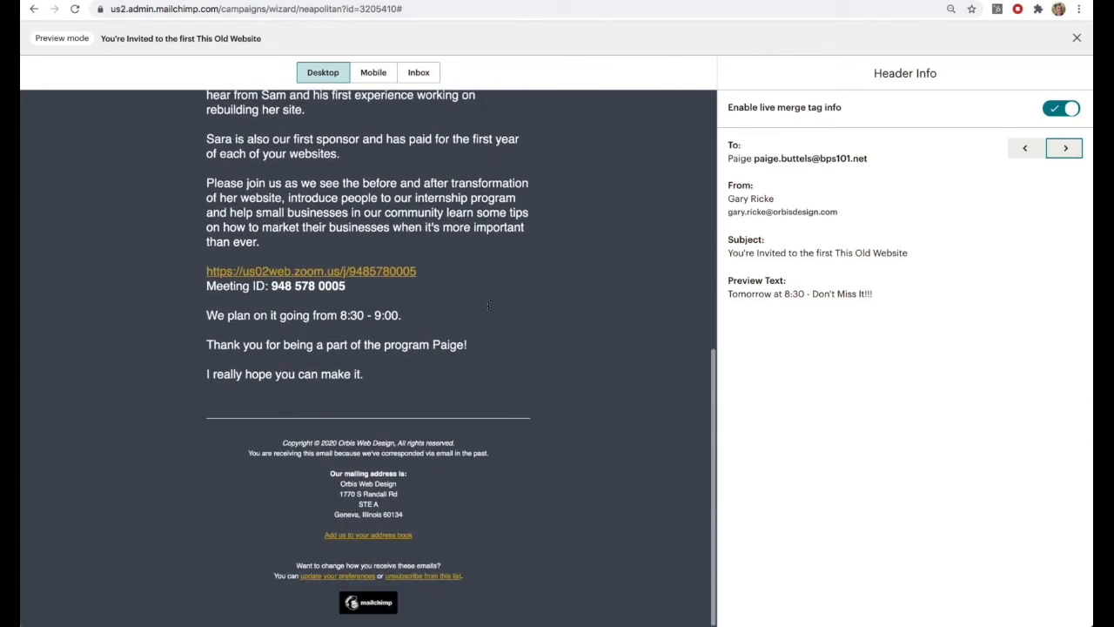
click(1066, 148)
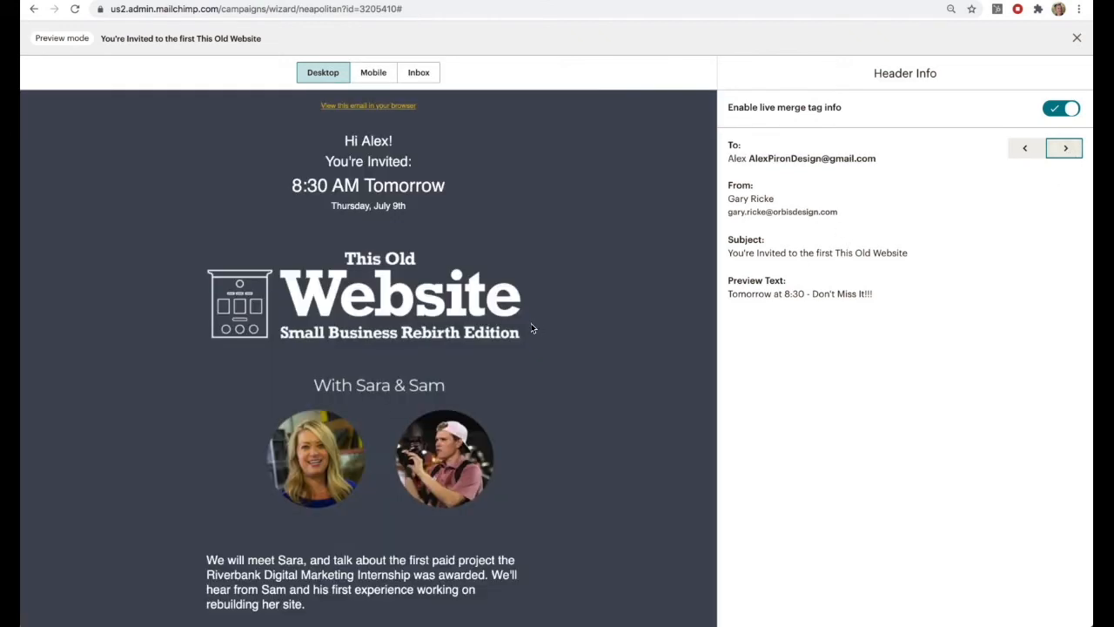
scroll(531, 327, down, 10)
scroll(531, 328, up, 10)
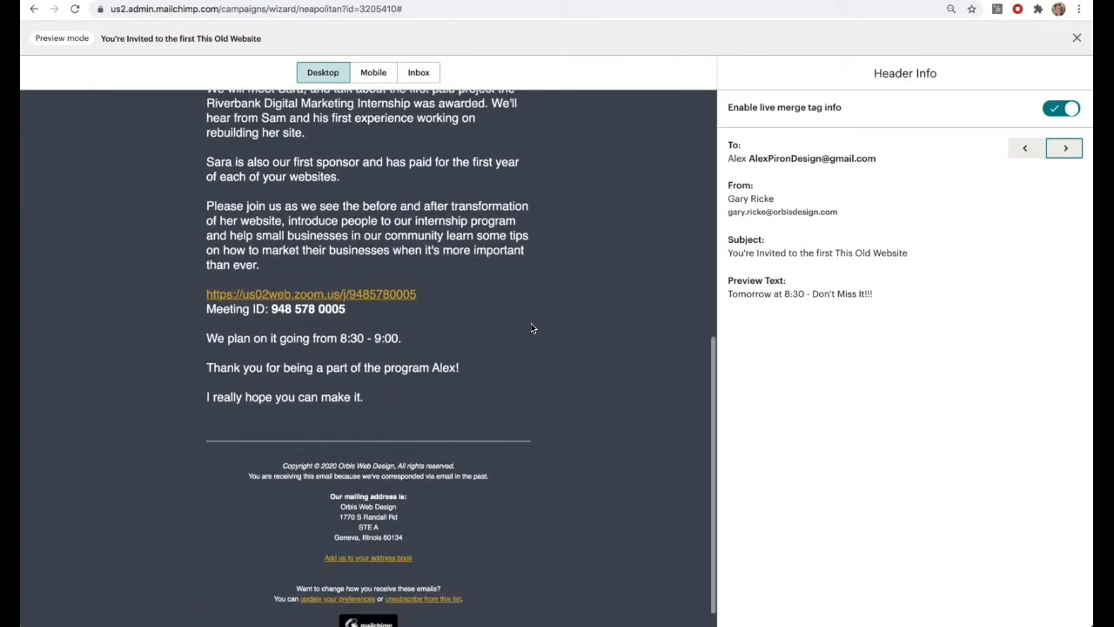
scroll(574, 350, down, 2)
scroll(574, 349, up, 2)
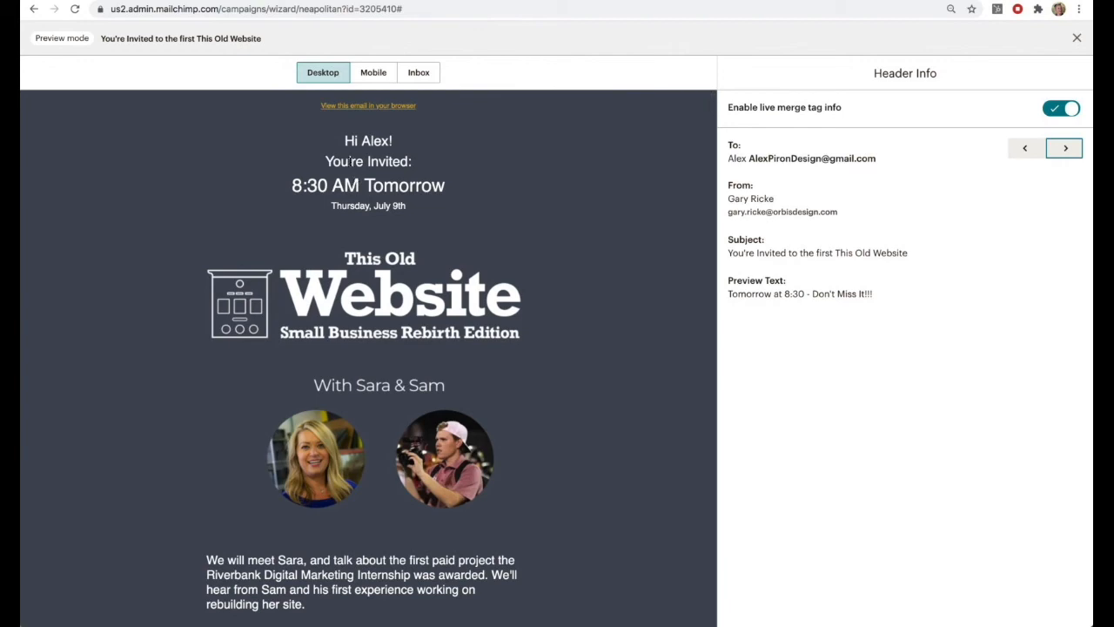
scroll(473, 243, down, 10)
scroll(472, 243, up, 10)
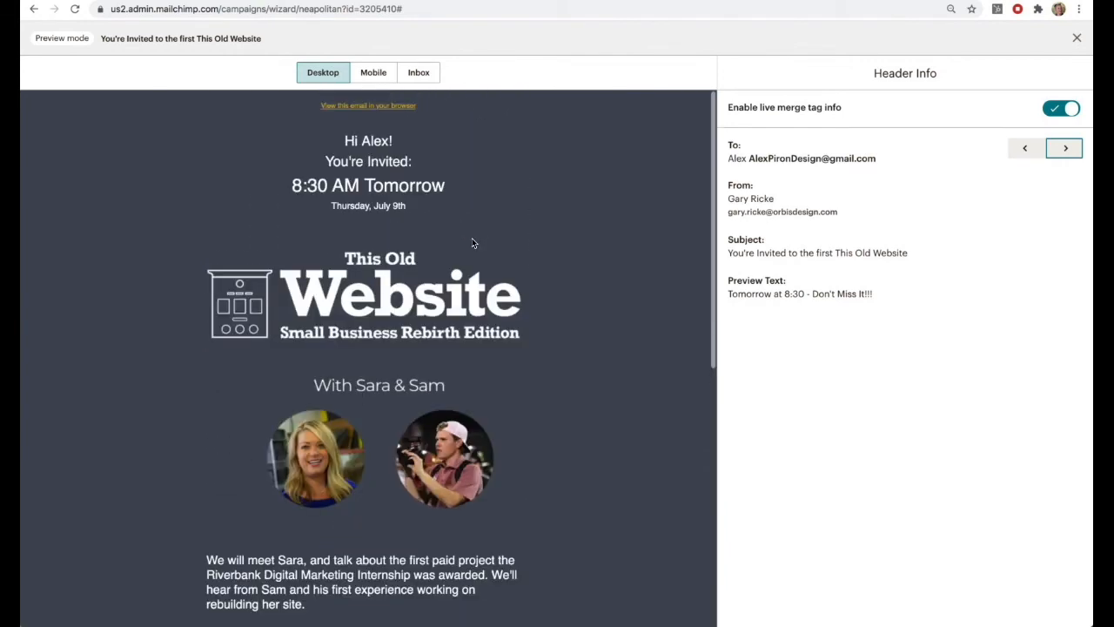
click(1078, 38)
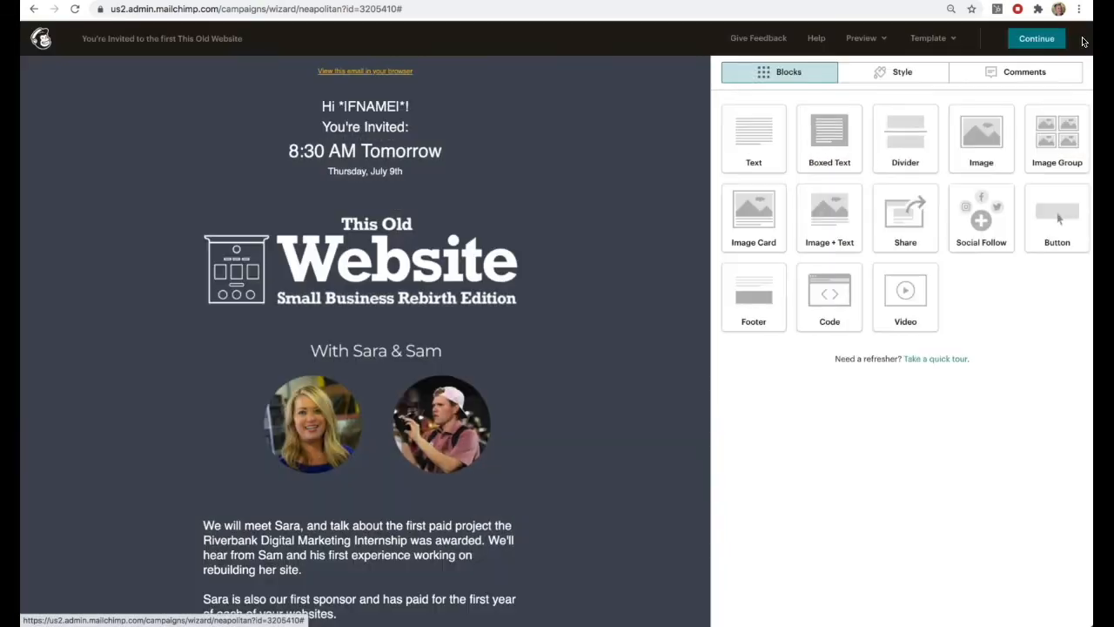
- Return from the design editor to the campaign checklist, review its sections, and send the campaign immediately
click(1036, 38)
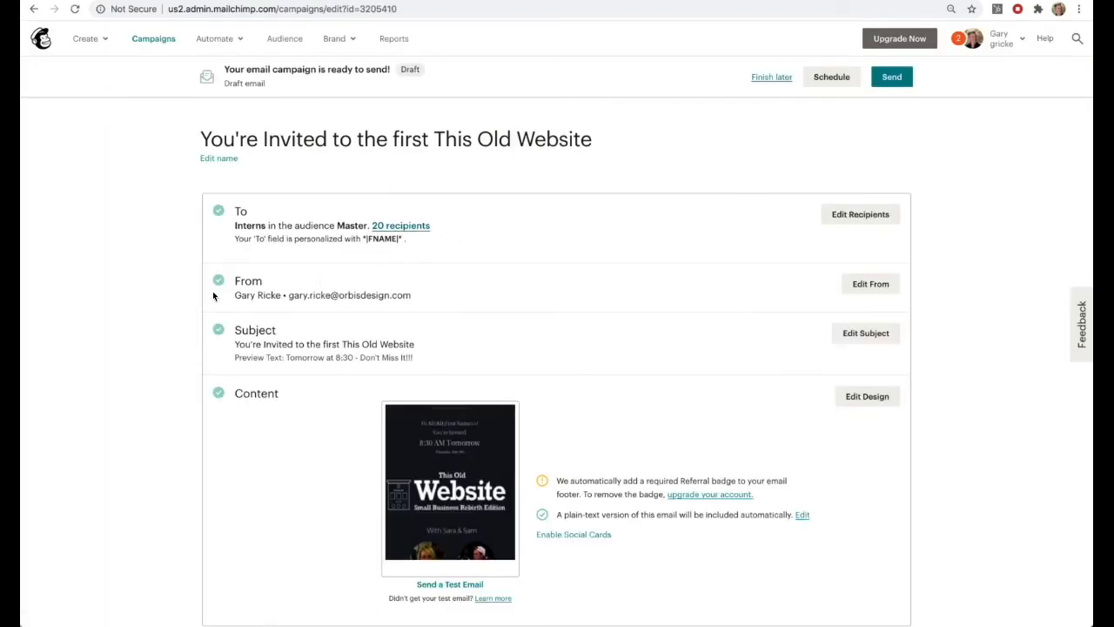
scroll(295, 330, down, 3)
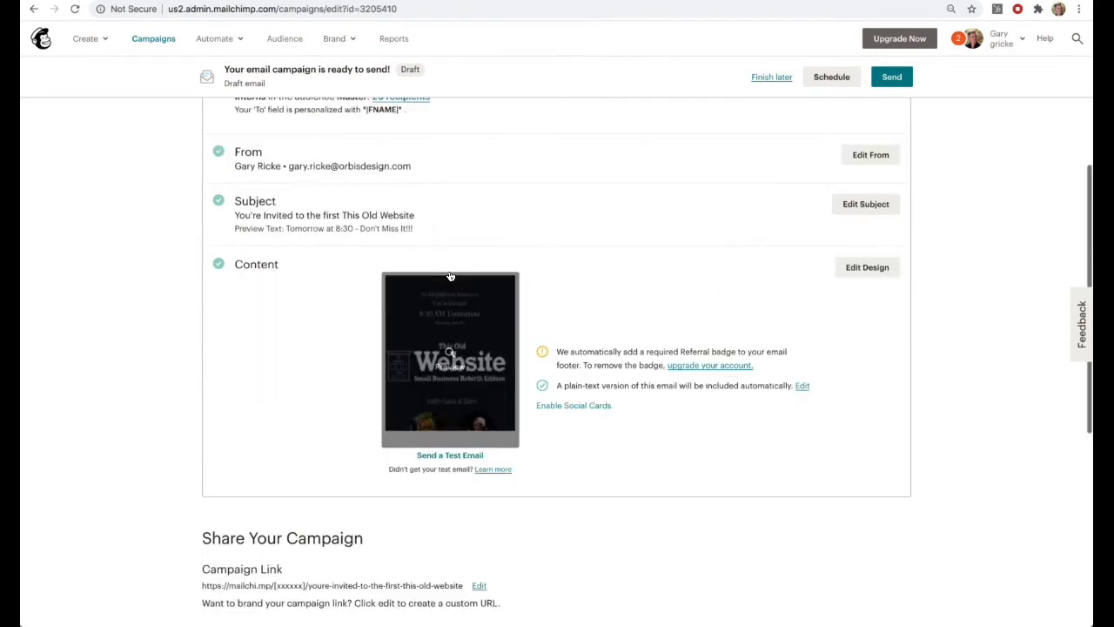
scroll(449, 271, up, 3)
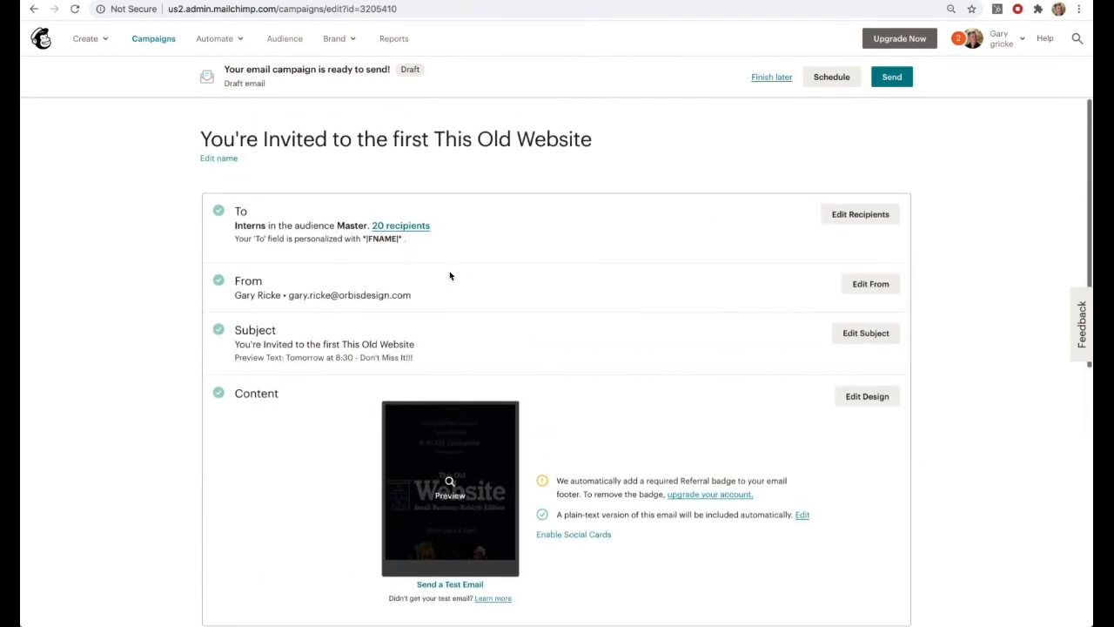
click(890, 78)
click(529, 400)
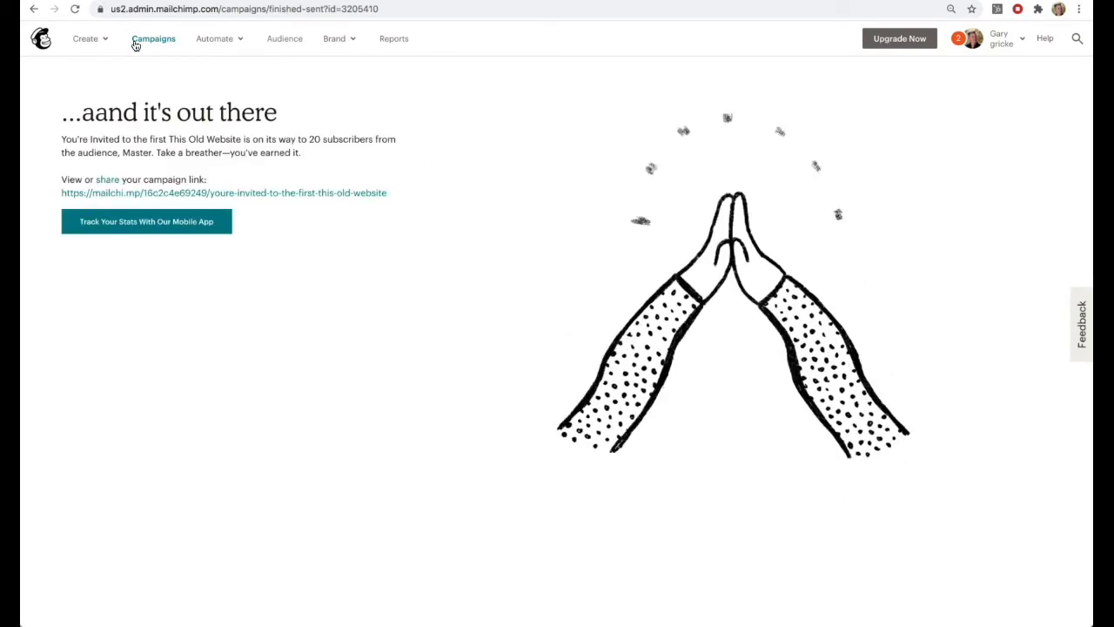
- Examine the delivery and engagement figures in the sent invitation's report, and list the recipients who opened it
click(400, 41)
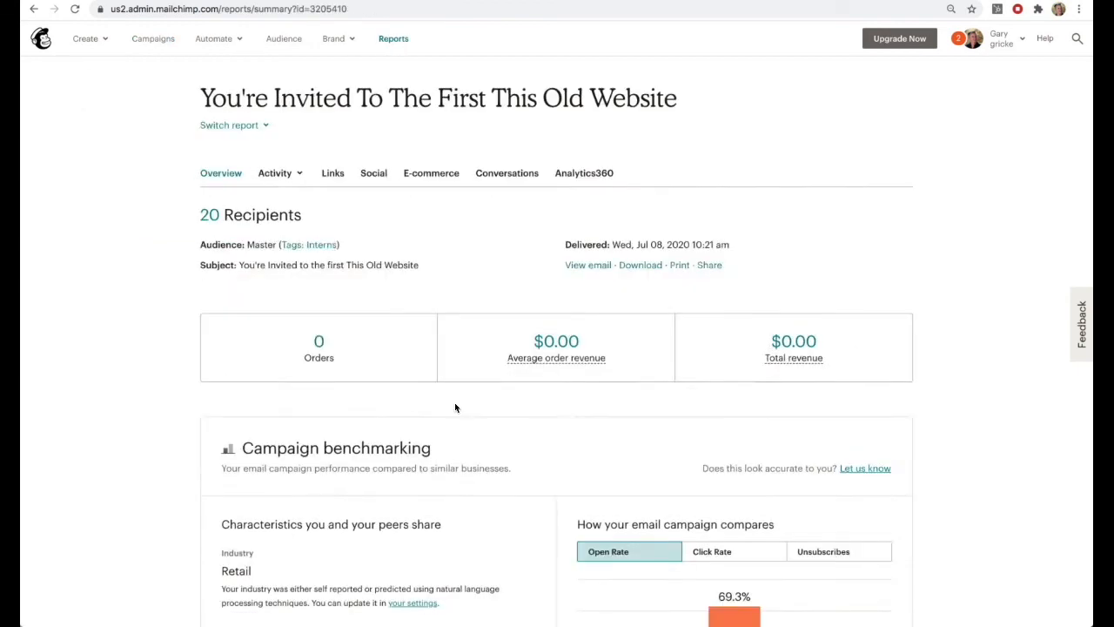
scroll(455, 407, down, 8)
scroll(455, 406, down, 3)
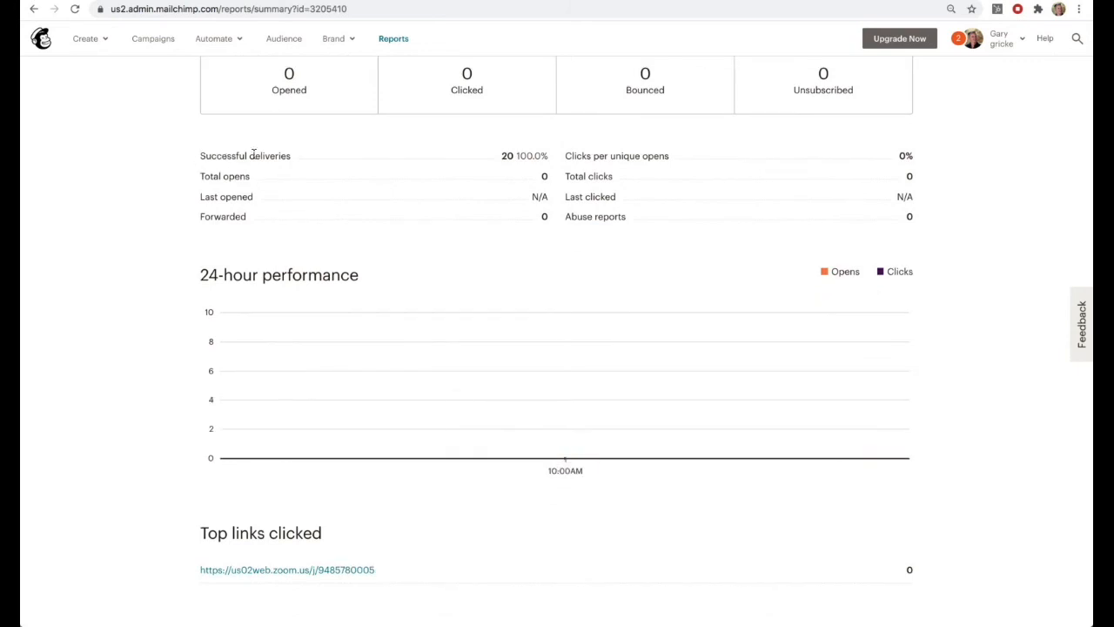
scroll(279, 214, down, 2)
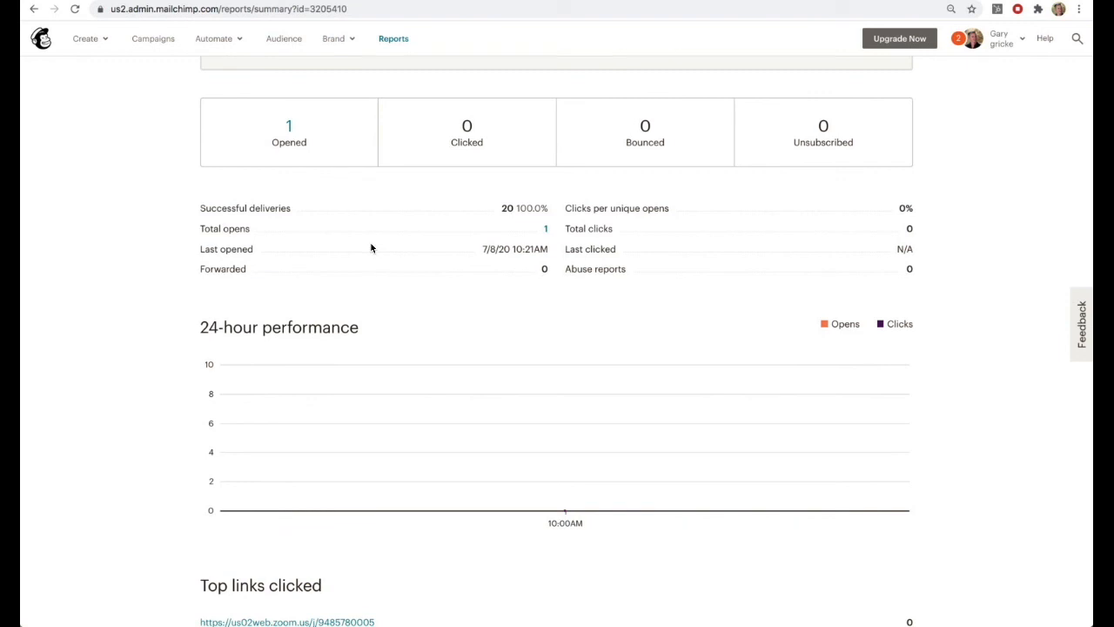
click(547, 230)
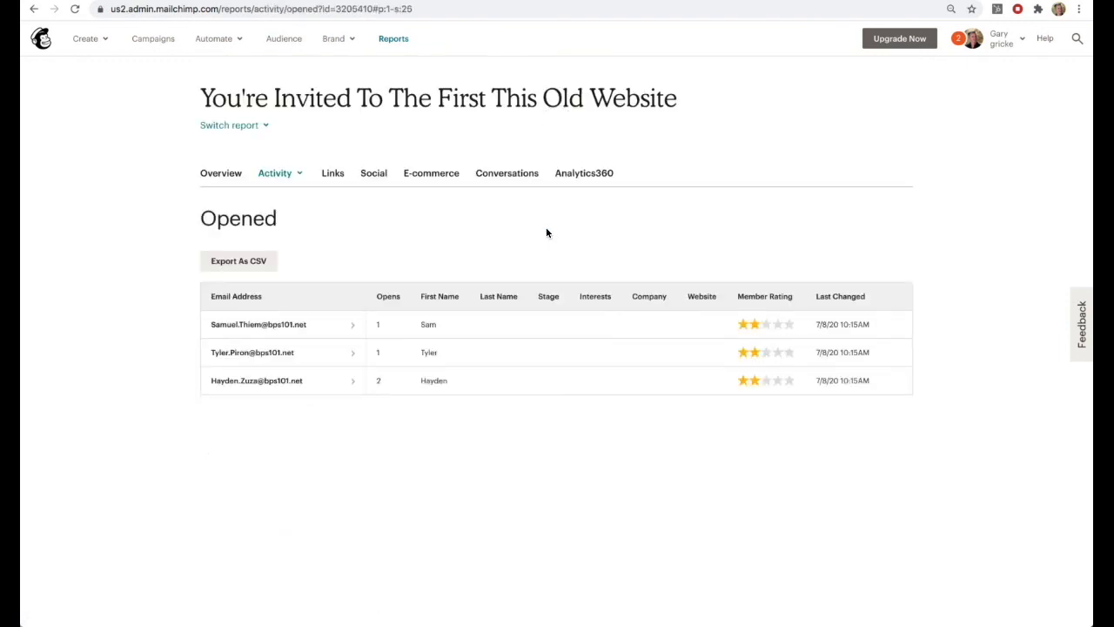